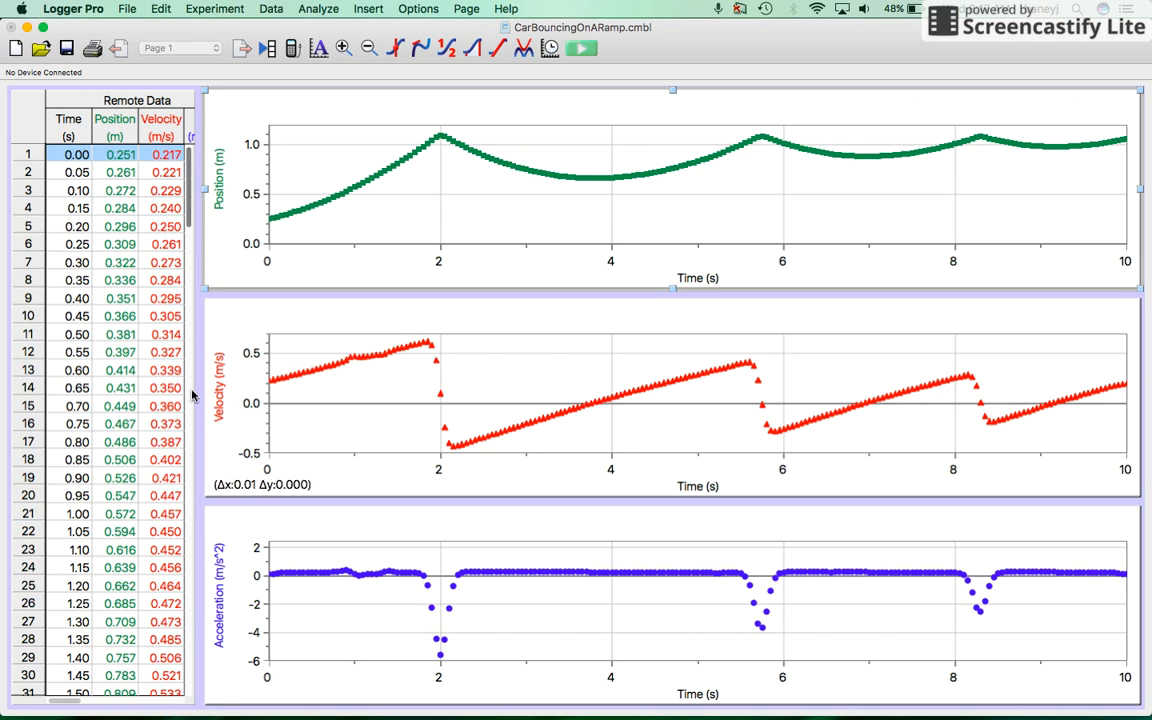
- Apply a linear fit to the velocity data from about 2.35 s to 5.3 s and move its results box clear of the fitted segment
click(234, 320)
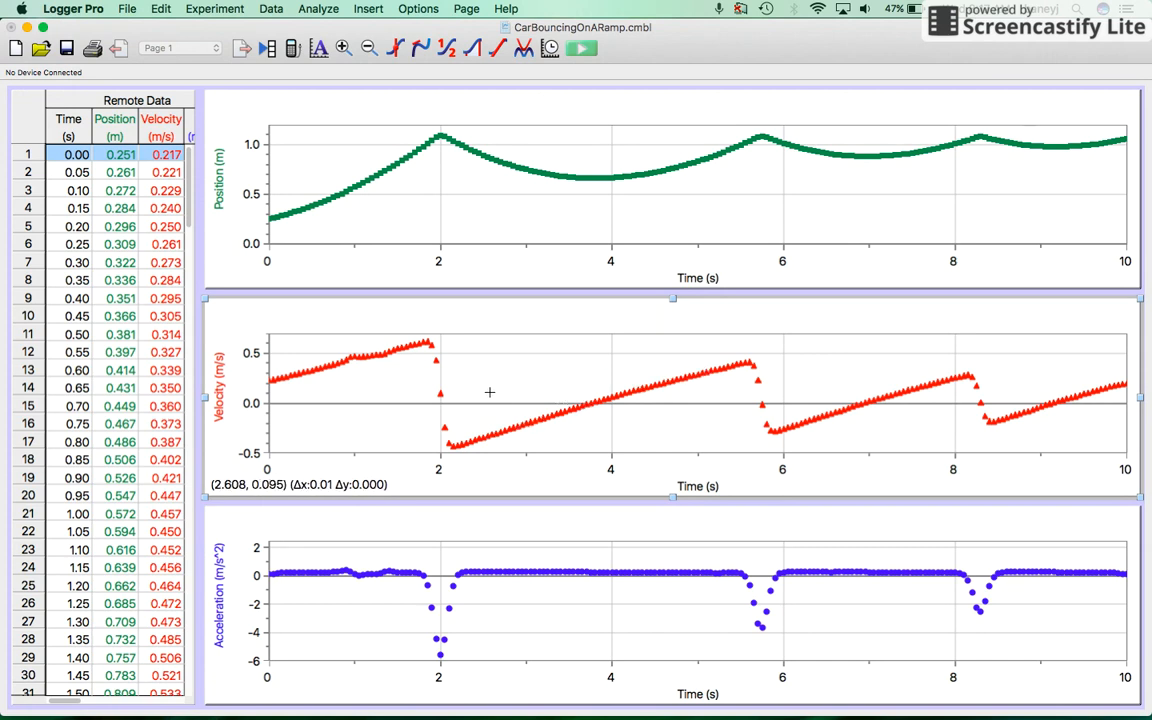
click(540, 369)
drag(468, 370, 724, 366)
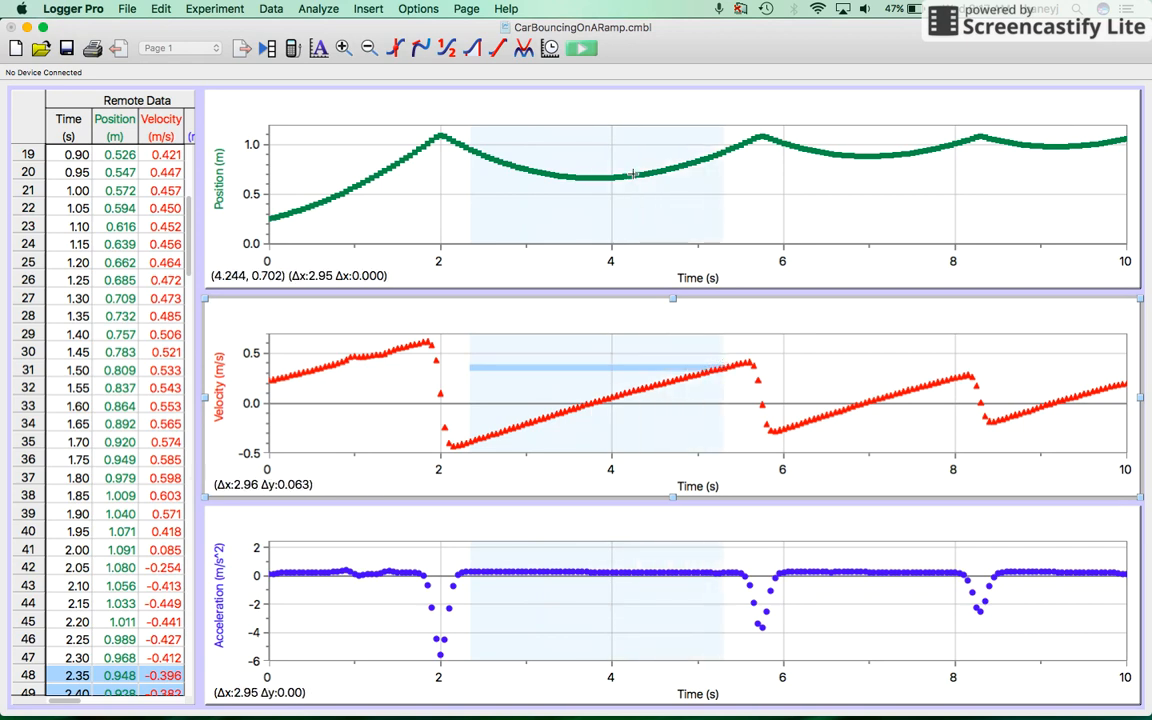
click(499, 52)
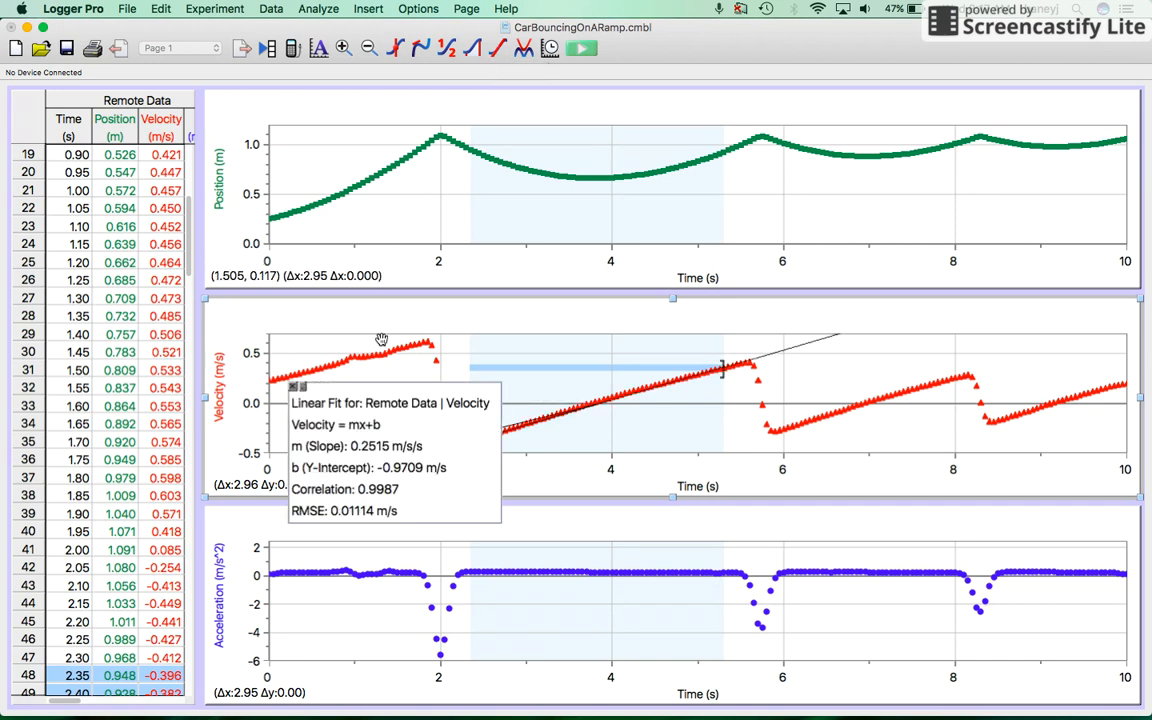
drag(378, 424, 481, 420)
drag(570, 409, 979, 371)
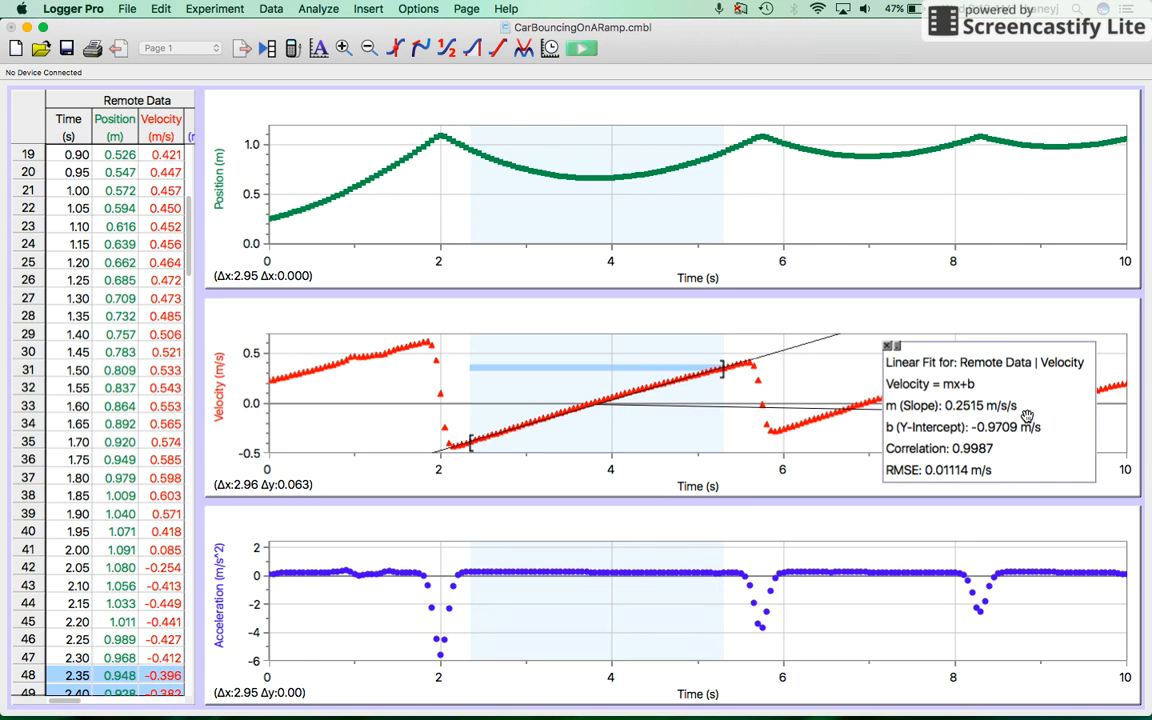
- Set the velocity linear fit's displayed precision to 3 significant figures, leaving its text appearance at the existing settings
double_click(1061, 401)
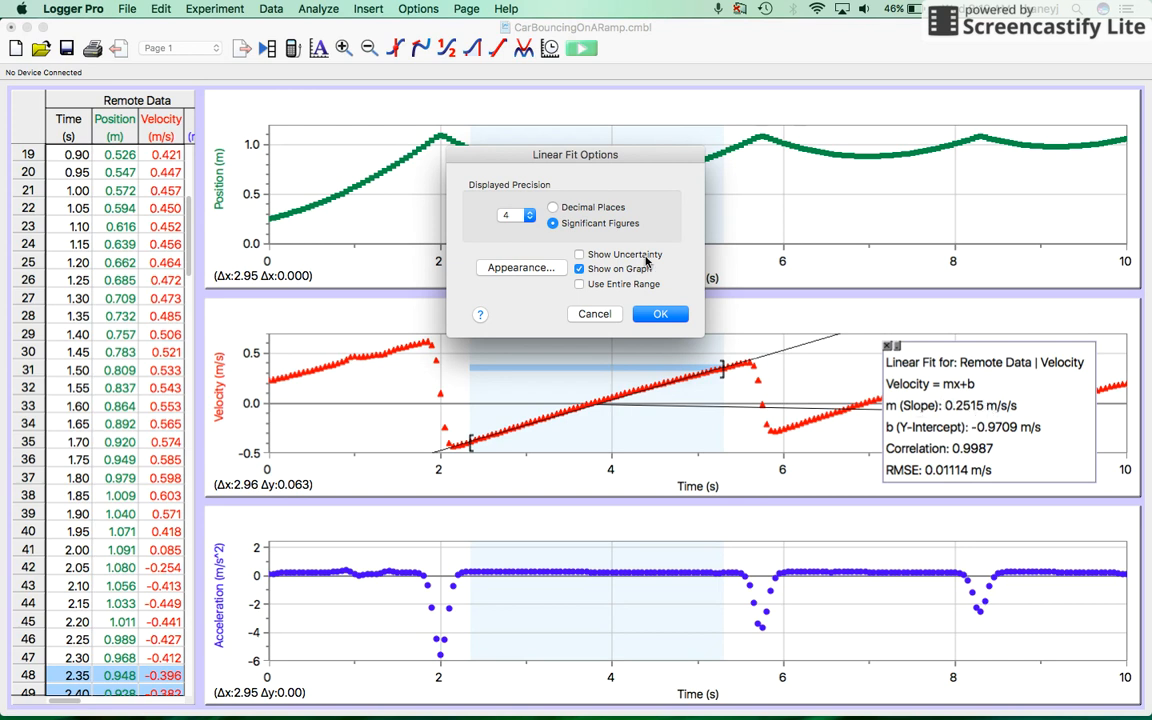
click(530, 217)
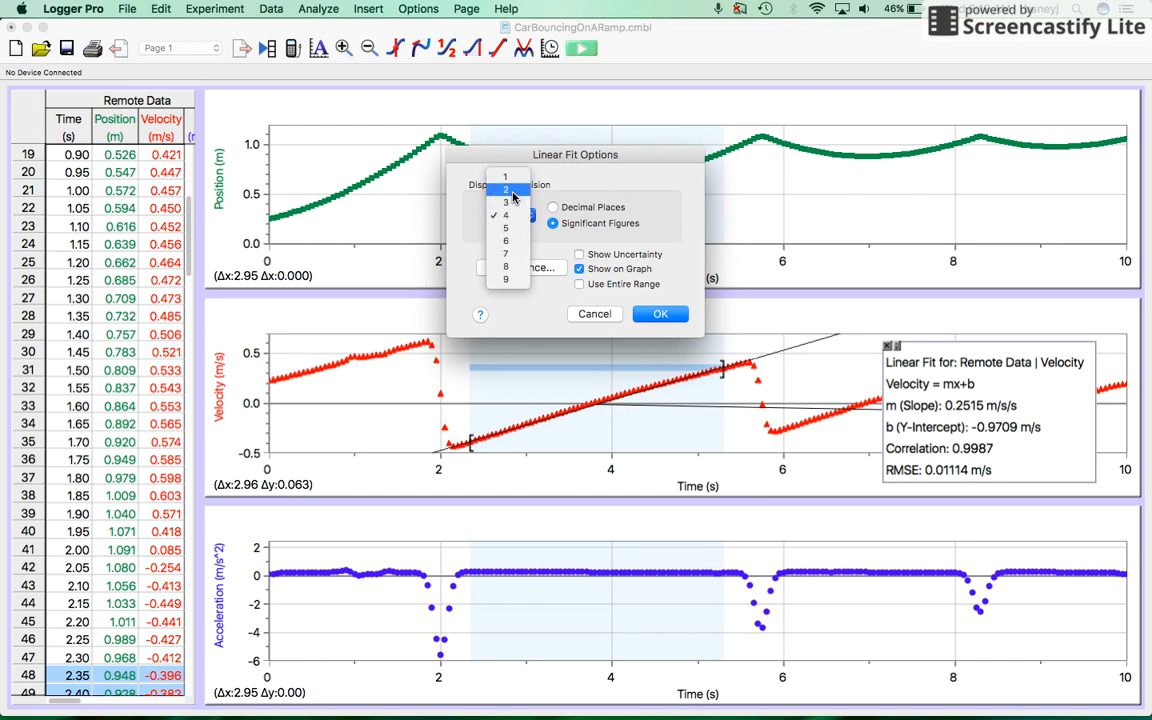
click(515, 204)
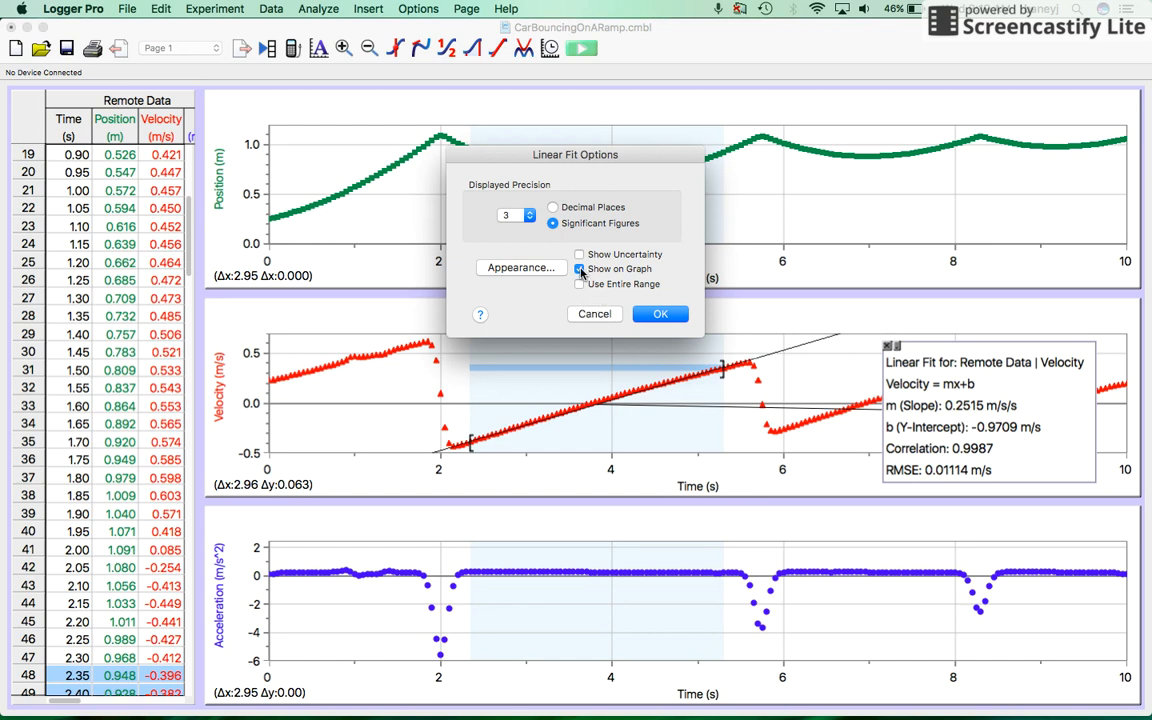
click(521, 268)
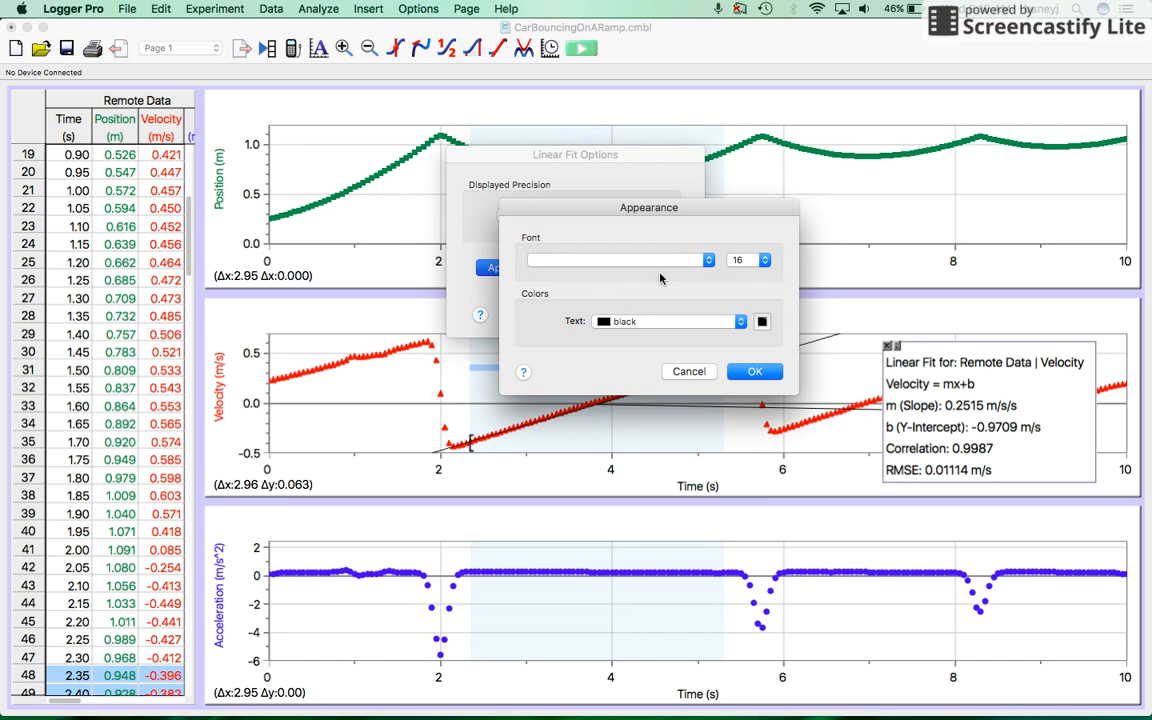
click(762, 262)
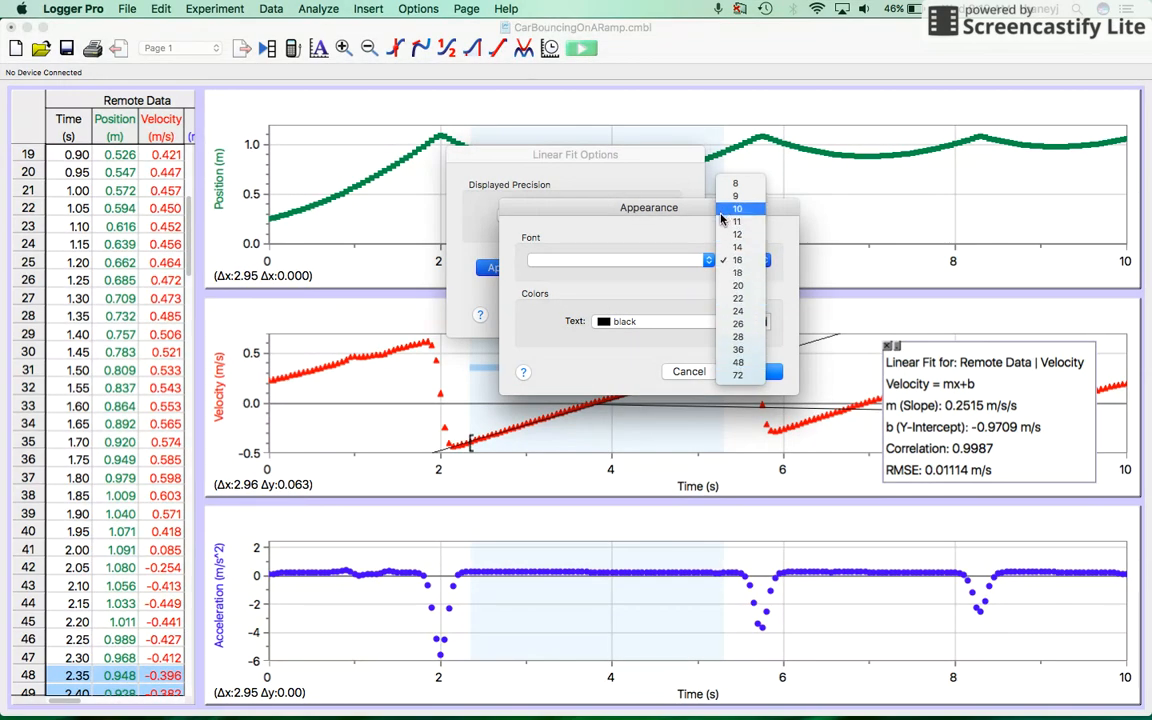
click(657, 309)
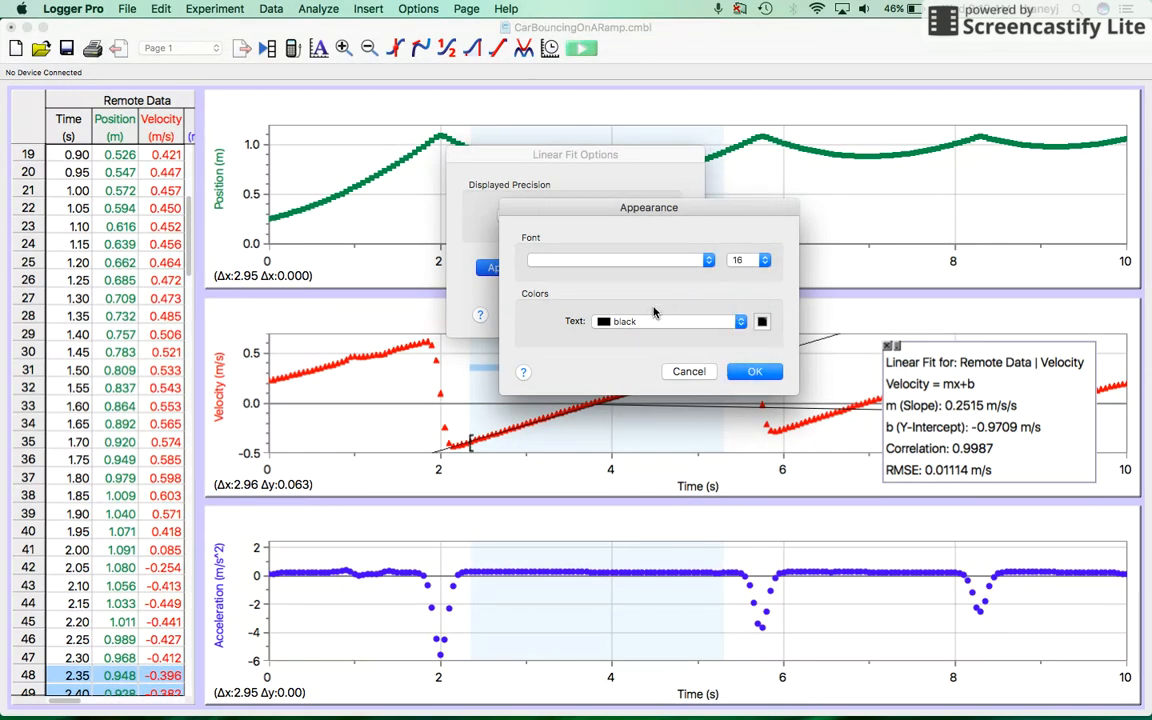
click(688, 373)
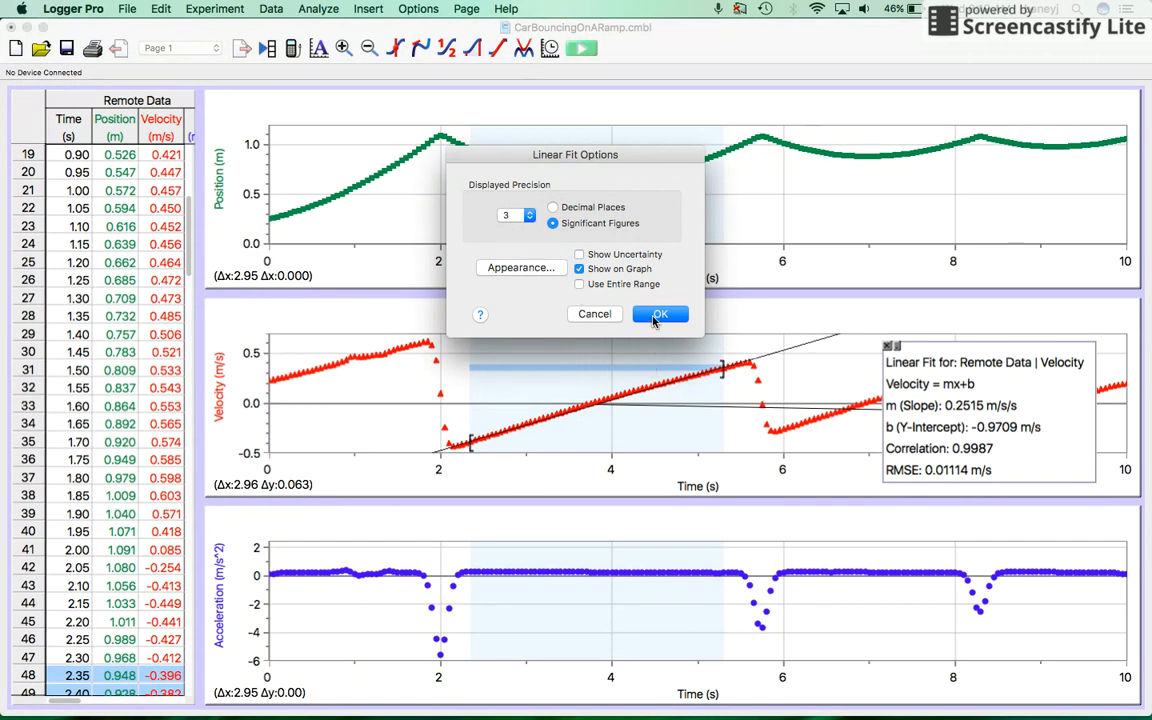
click(659, 315)
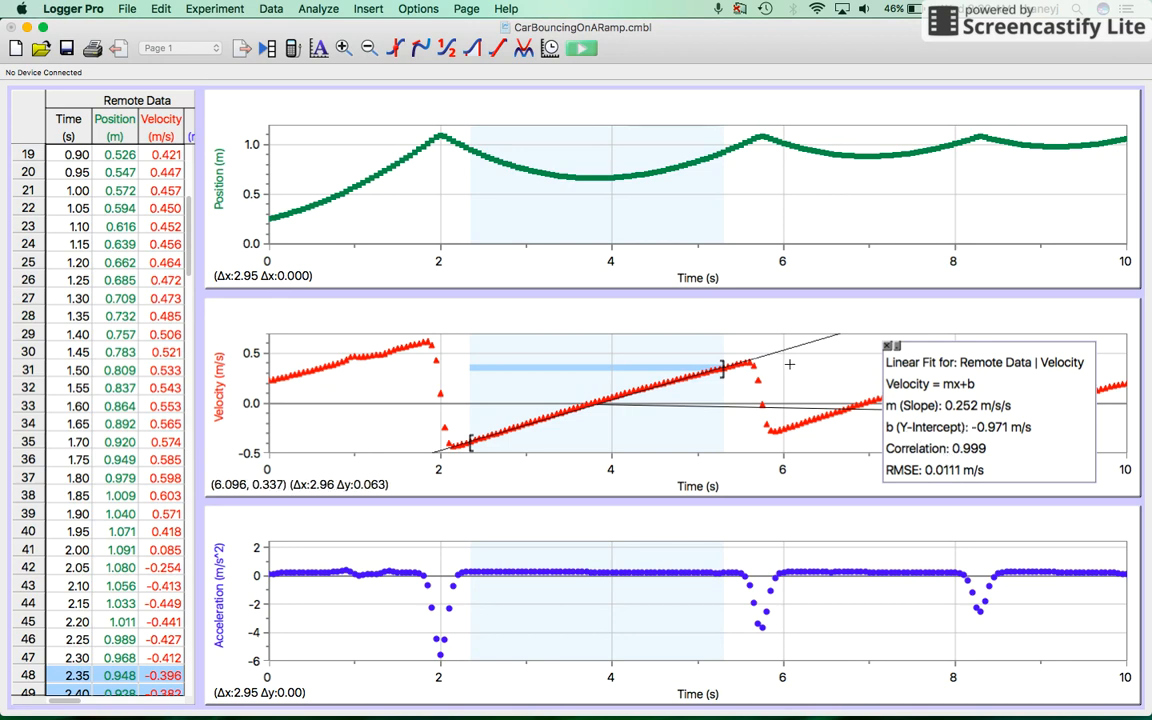
- Narrow the velocity graph by pulling in its left edge, and reposition the linear fit results box
click(338, 318)
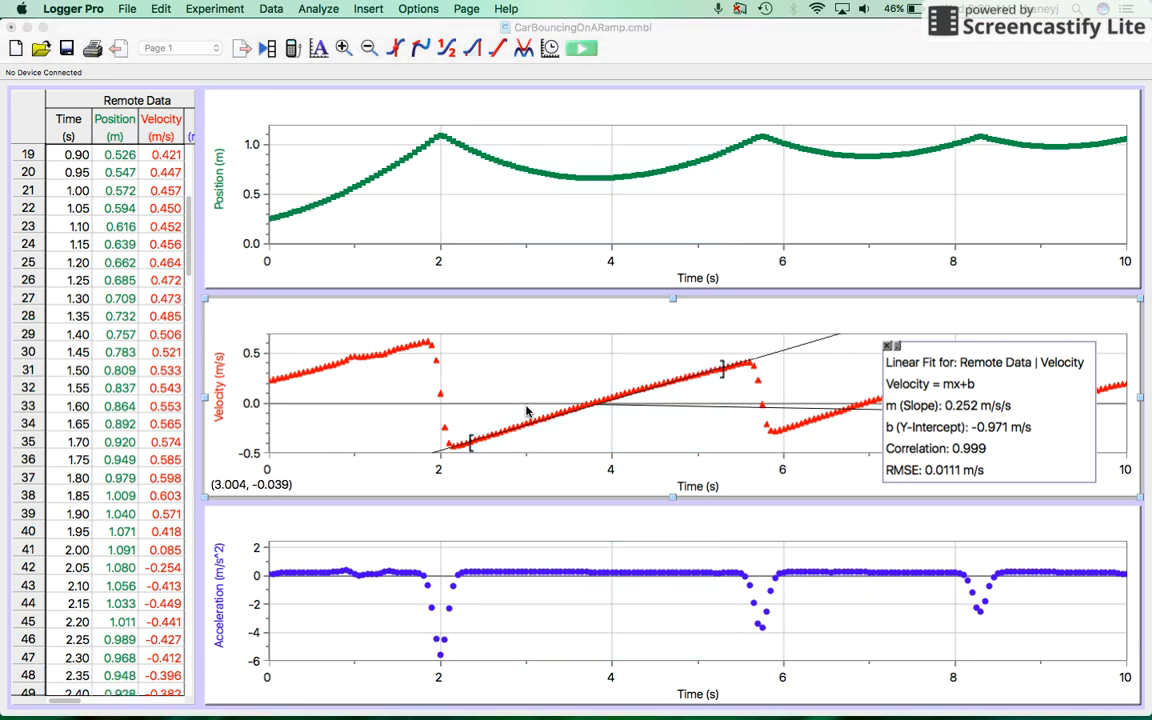
double_click(527, 408)
click(730, 492)
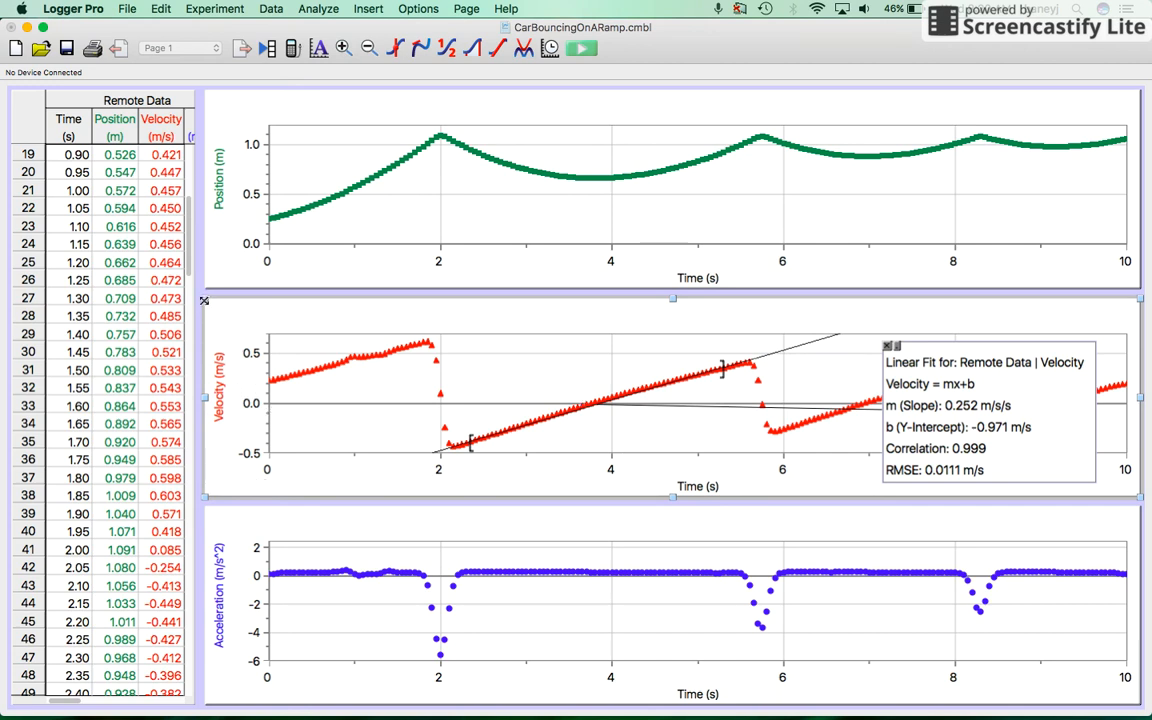
drag(207, 300, 548, 300)
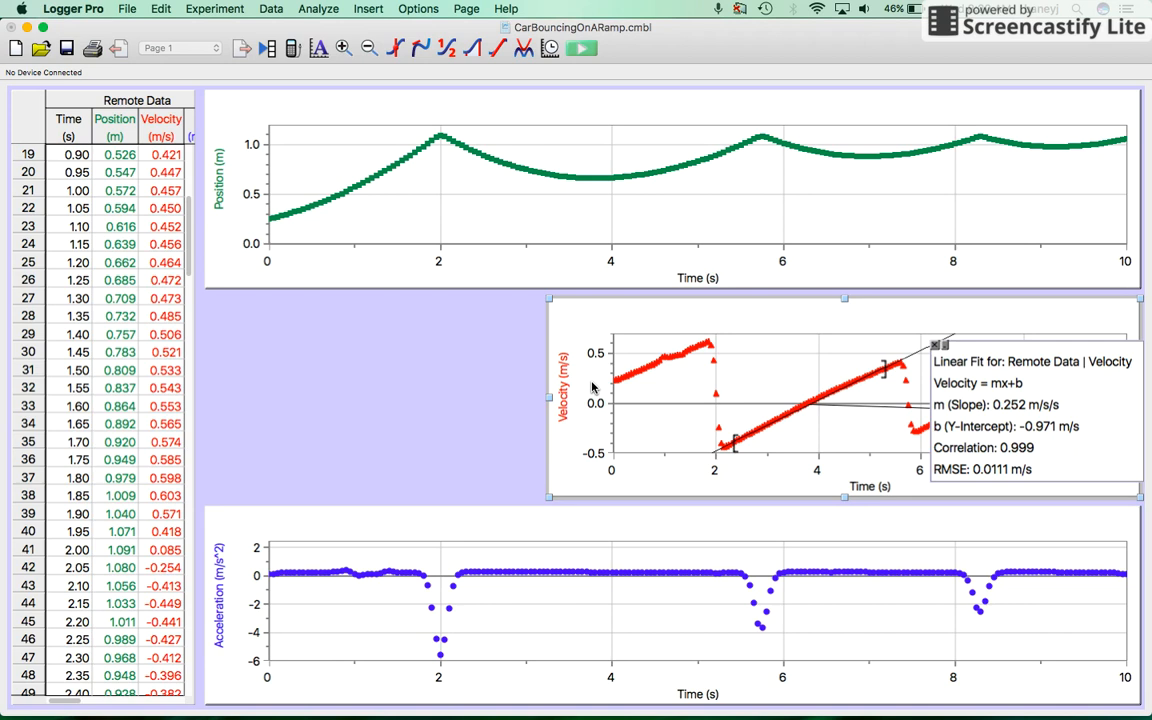
mouse_move(1045, 426)
mouse_down()
mouse_move(1042, 455)
mouse_move(1040, 376)
mouse_up()
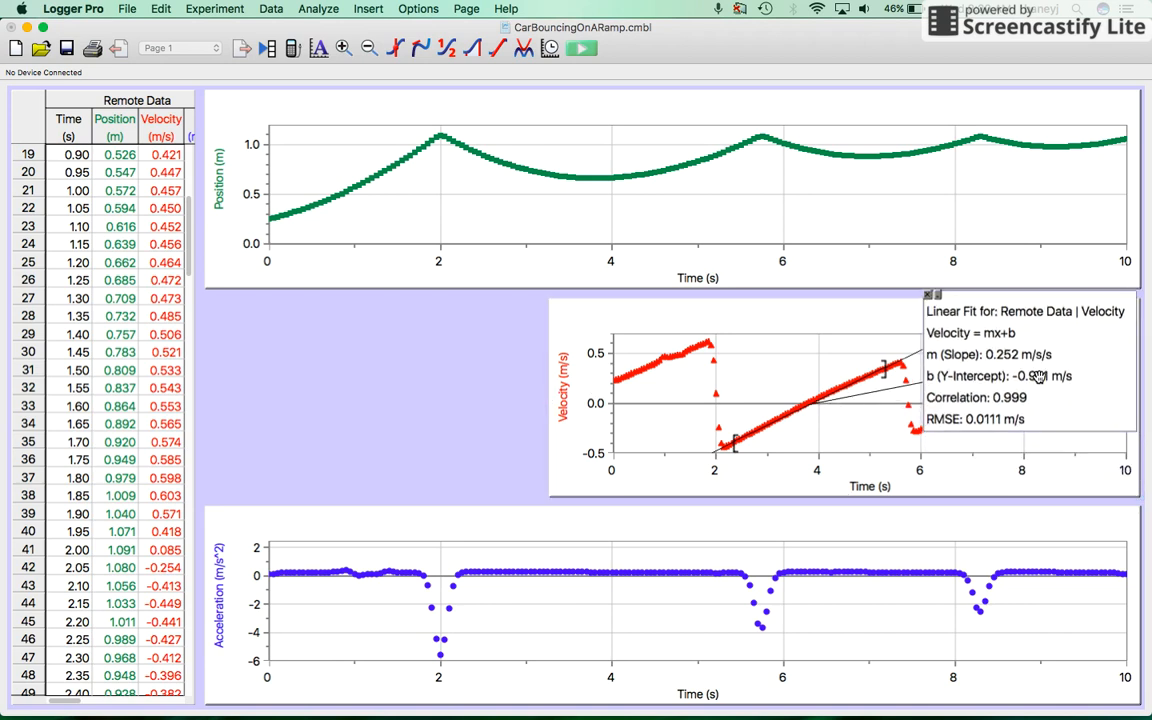
click(551, 432)
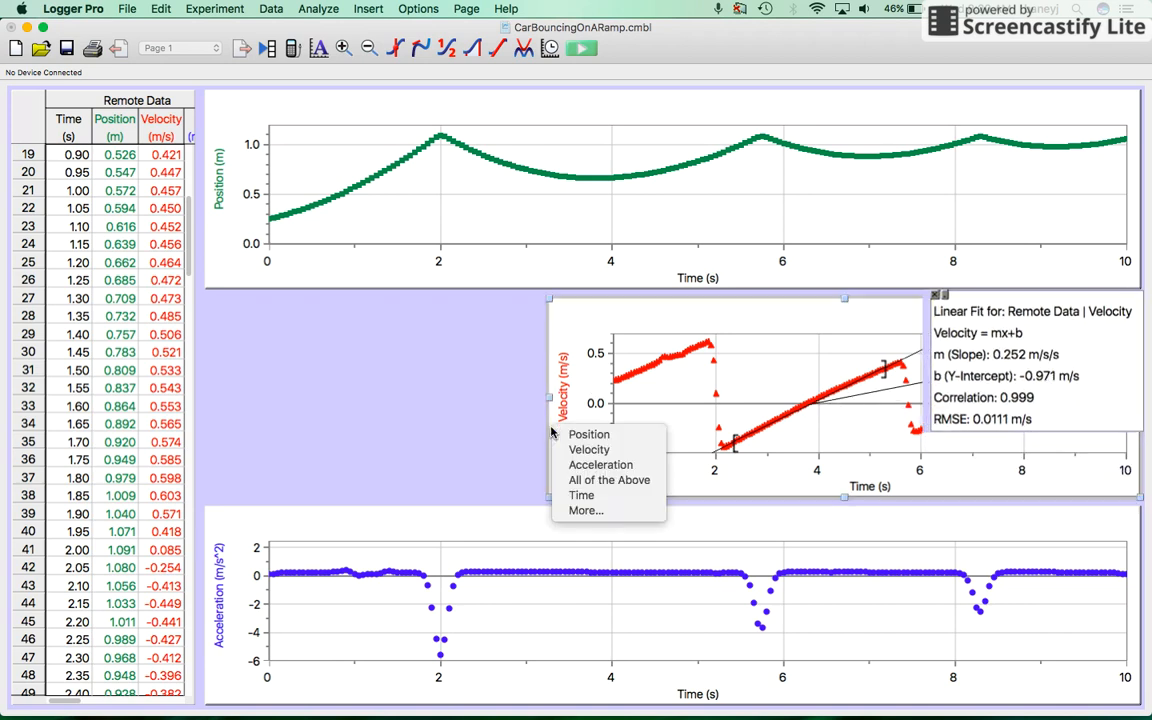
click(380, 420)
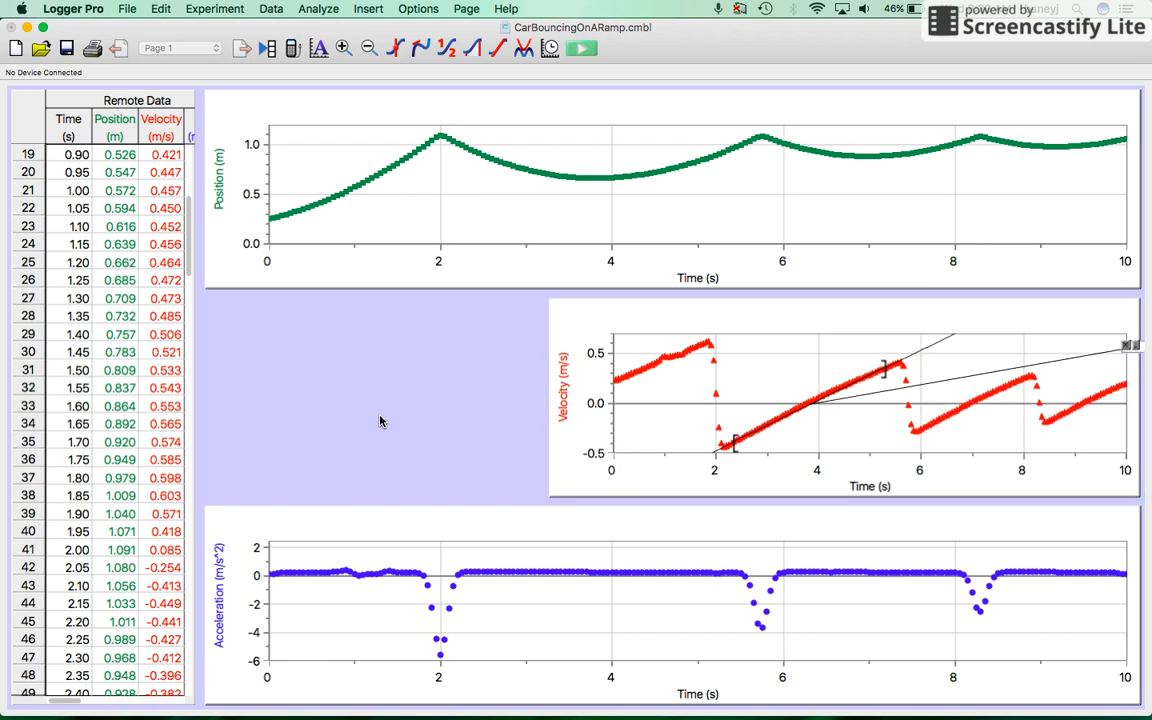
- Undo the velocity graph's resizing, the fit box changes and the linear fit itself
key(super+z)
key(super+z)
key(super+z)
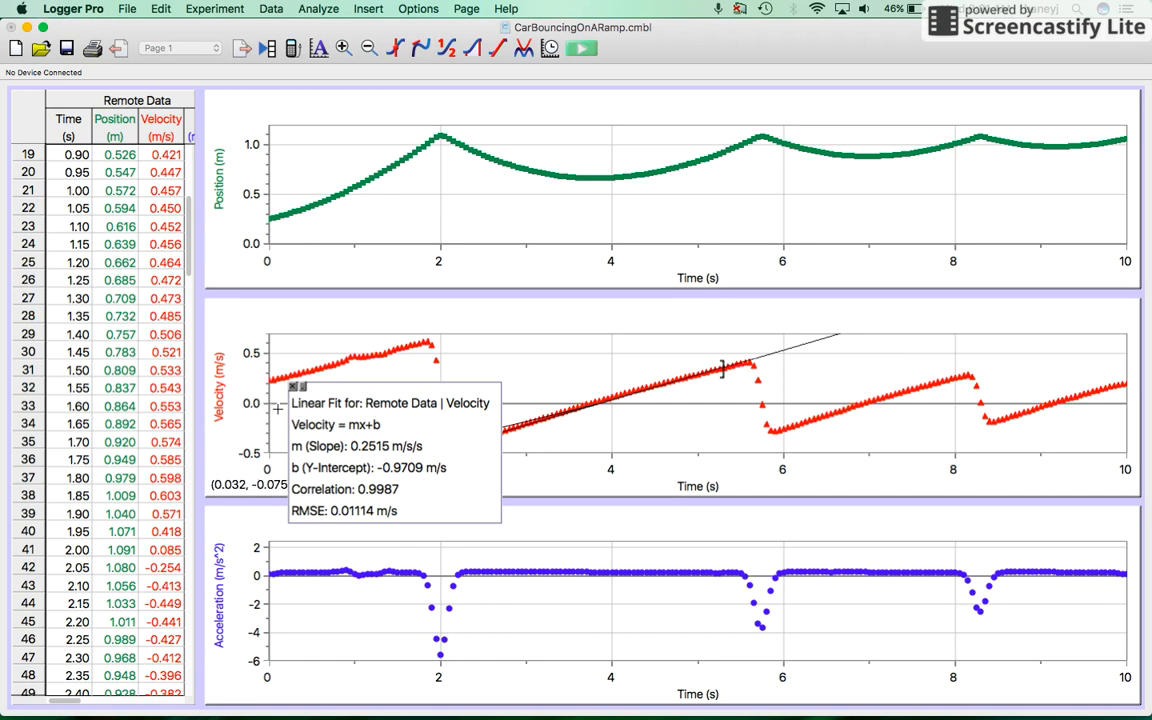
key(super+z)
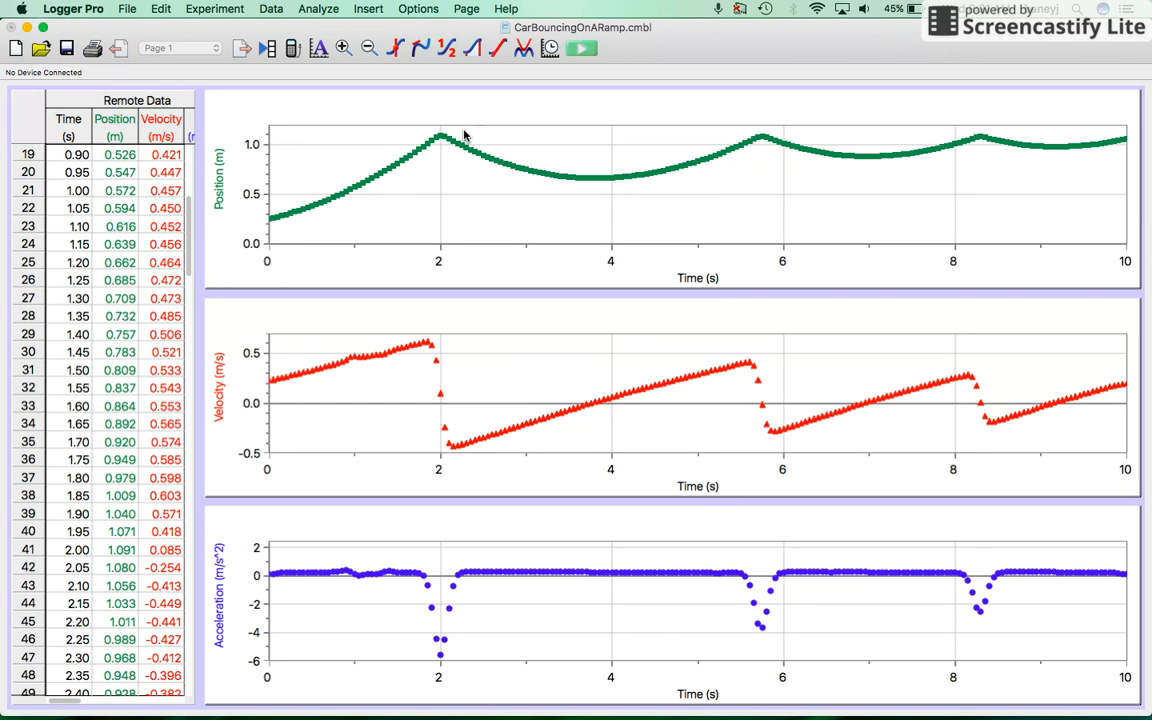
- Select the position data from about 2.25 s to 5.45 s and open a curve fit for it
mouse_move(459, 131)
mouse_down()
mouse_move(641, 178)
mouse_move(740, 182)
mouse_up()
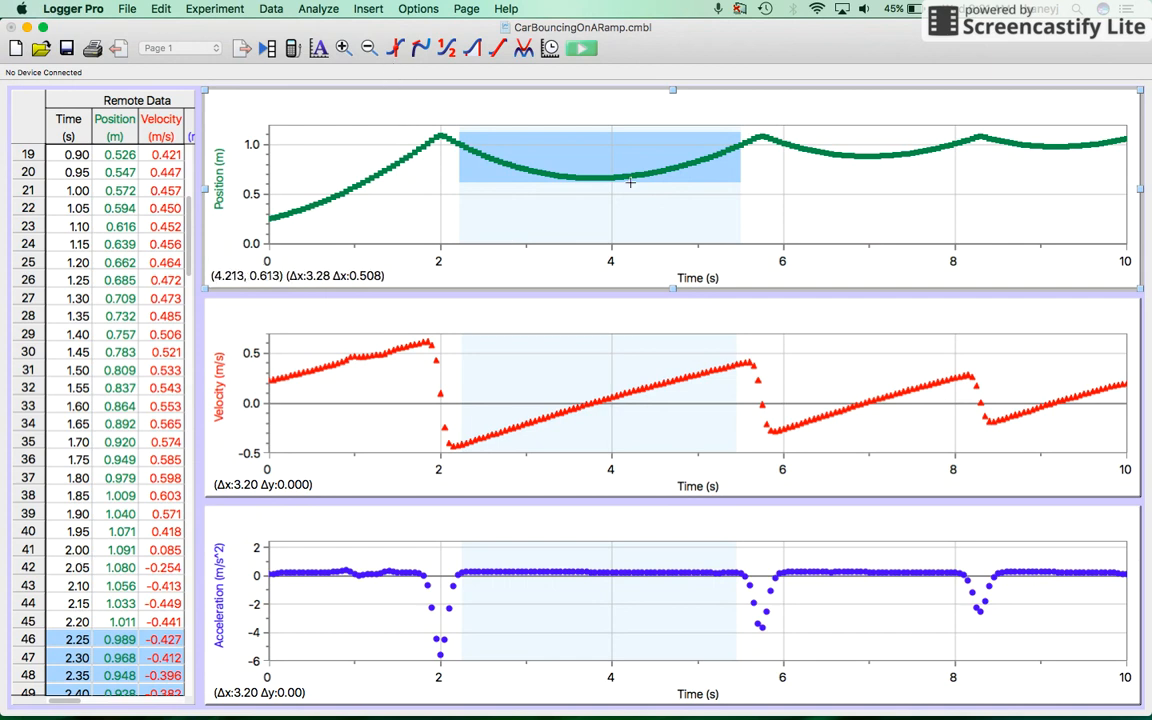
click(316, 10)
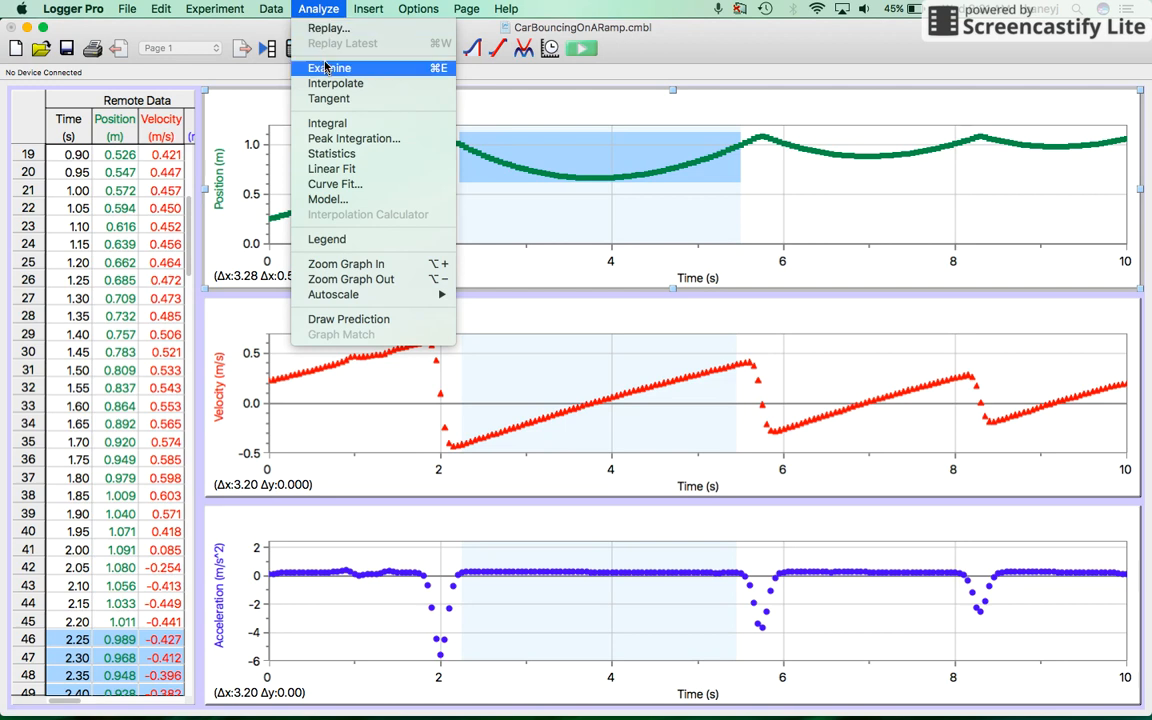
click(353, 186)
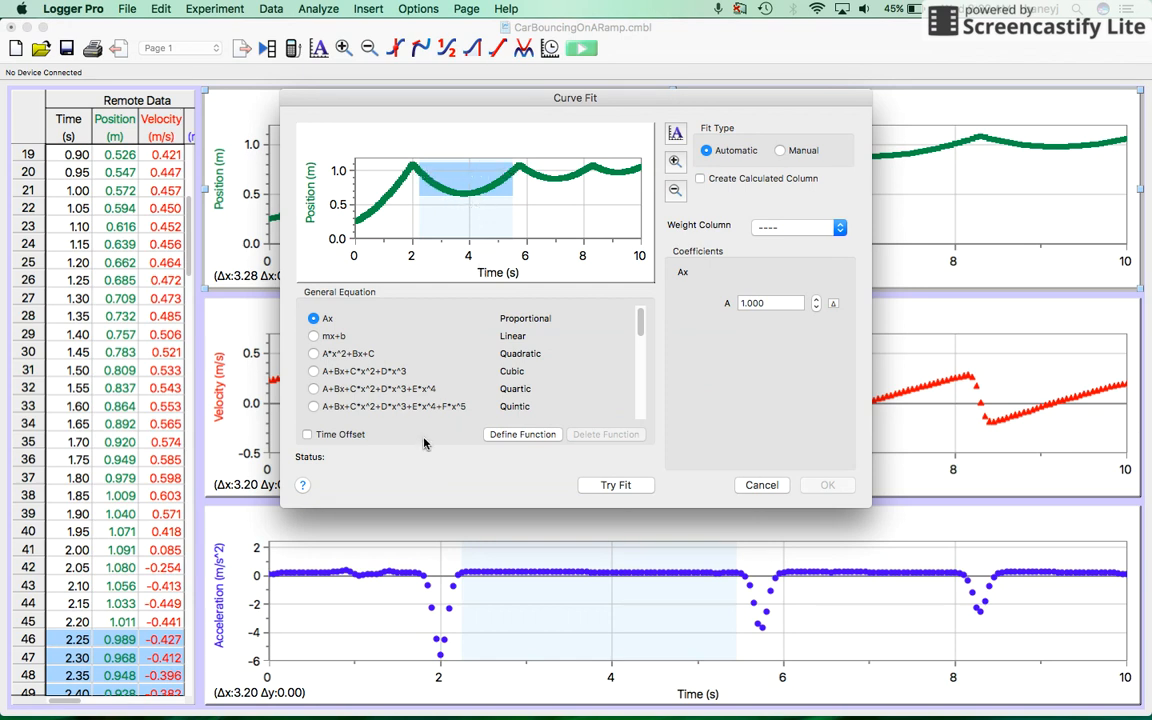
- Try the Cosine Squared equation A*cos(Bx+C)^2+D as a fit for the selected position data
scroll(403, 366, down, 10)
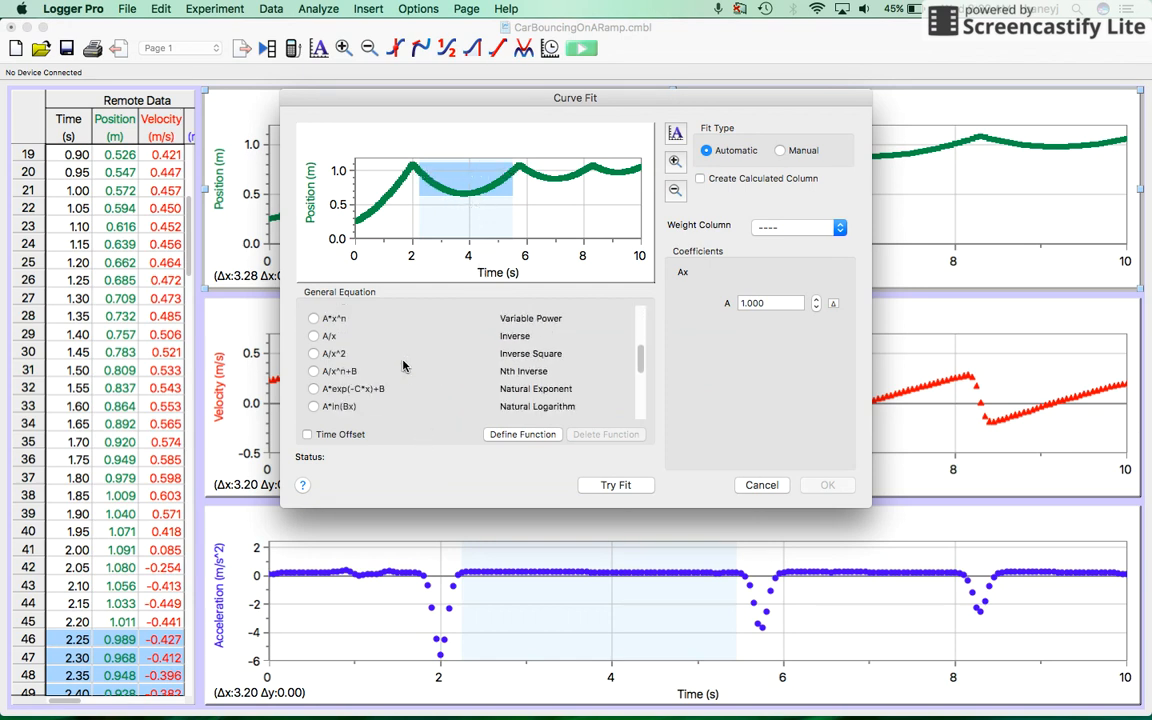
scroll(403, 366, up, 10)
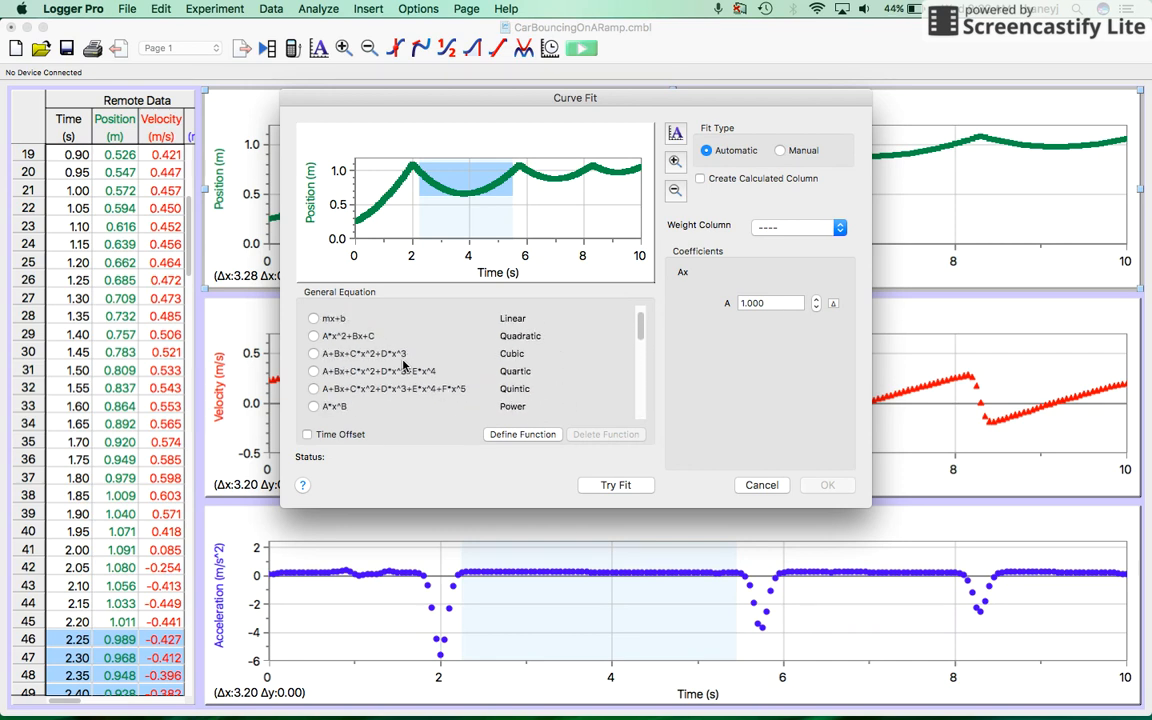
scroll(403, 366, down, 3)
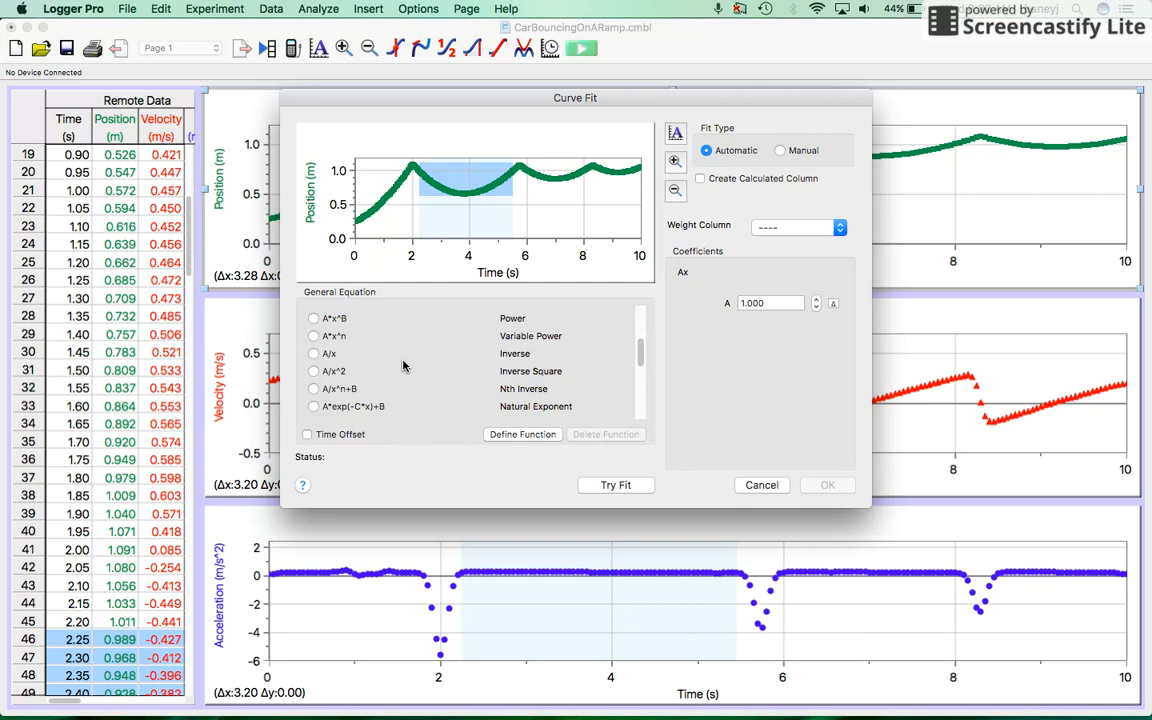
scroll(403, 366, down, 5)
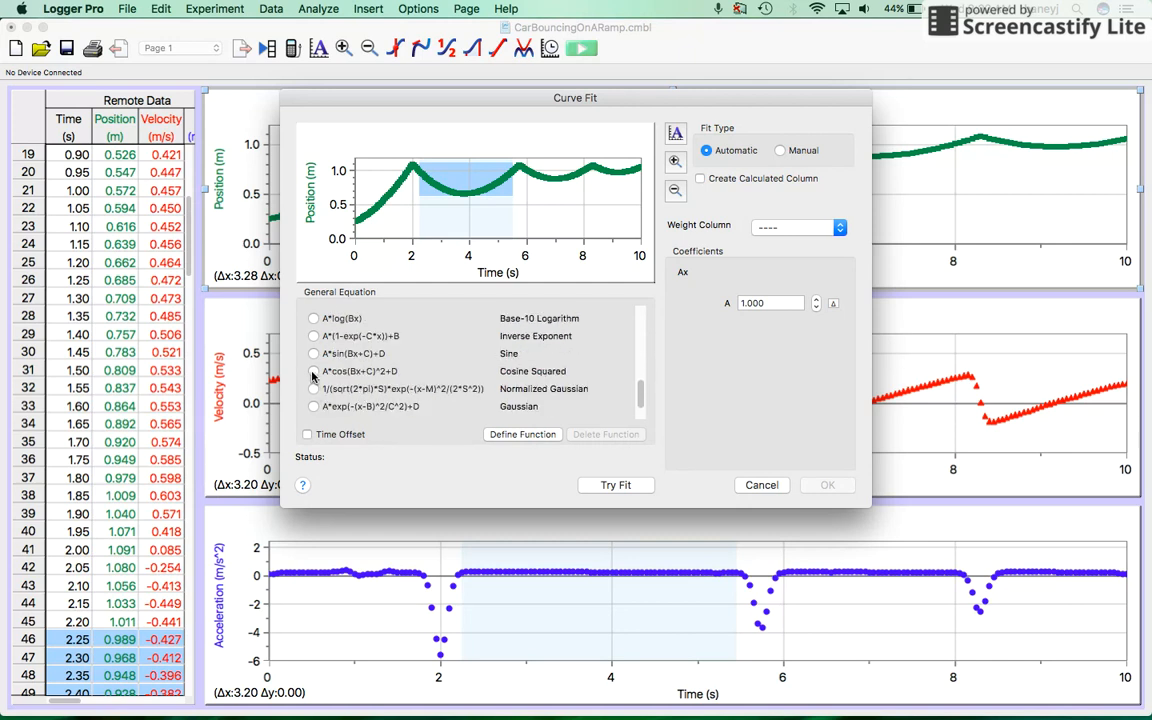
click(313, 371)
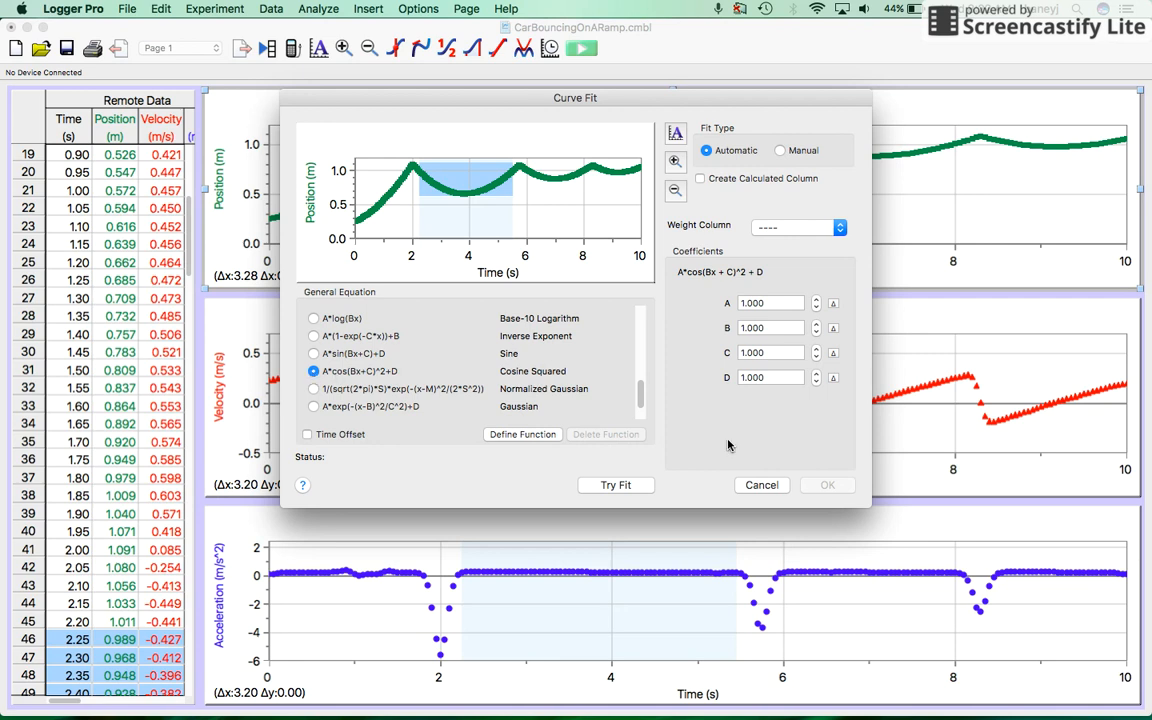
click(620, 487)
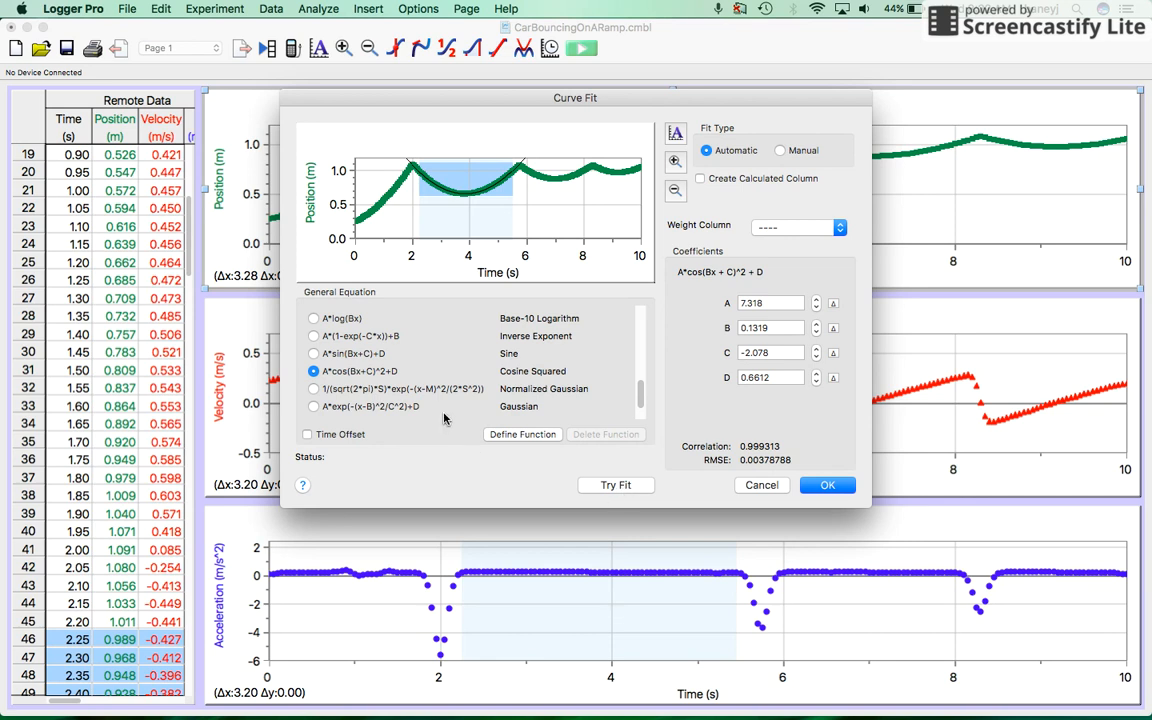
- Fit the selected position data with the Quadratic equation A*x^2+Bx+C and add the fit to the position graph
scroll(445, 400, up, 5)
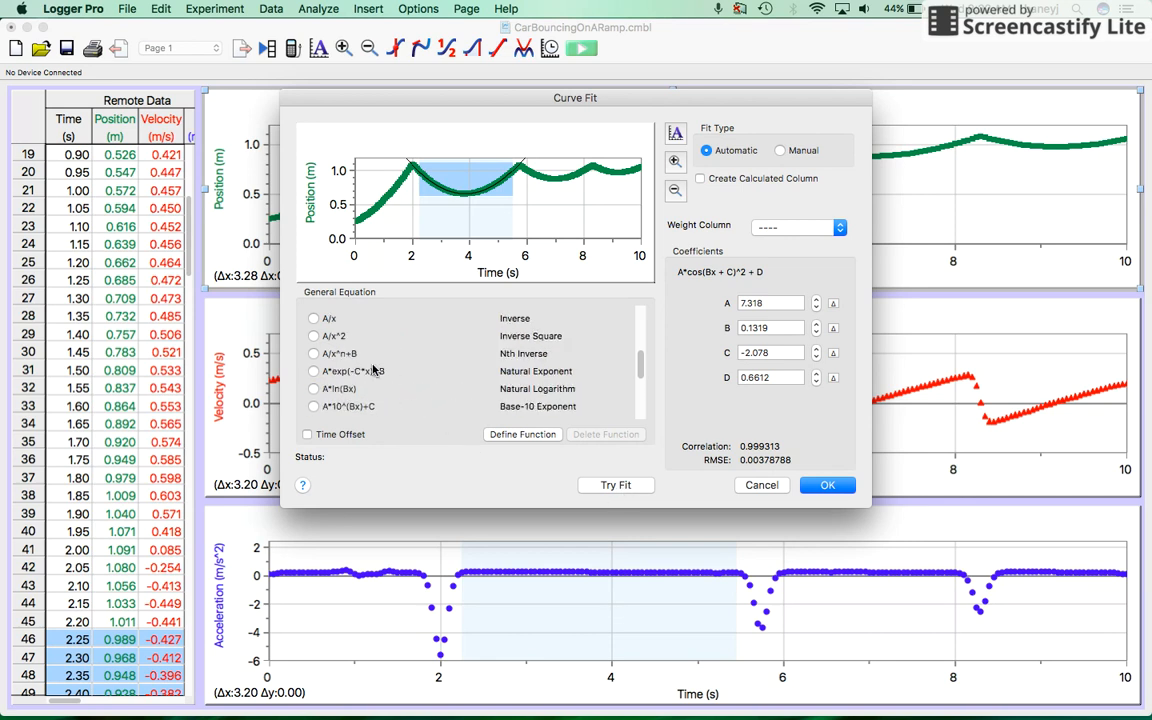
scroll(373, 370, up, 2)
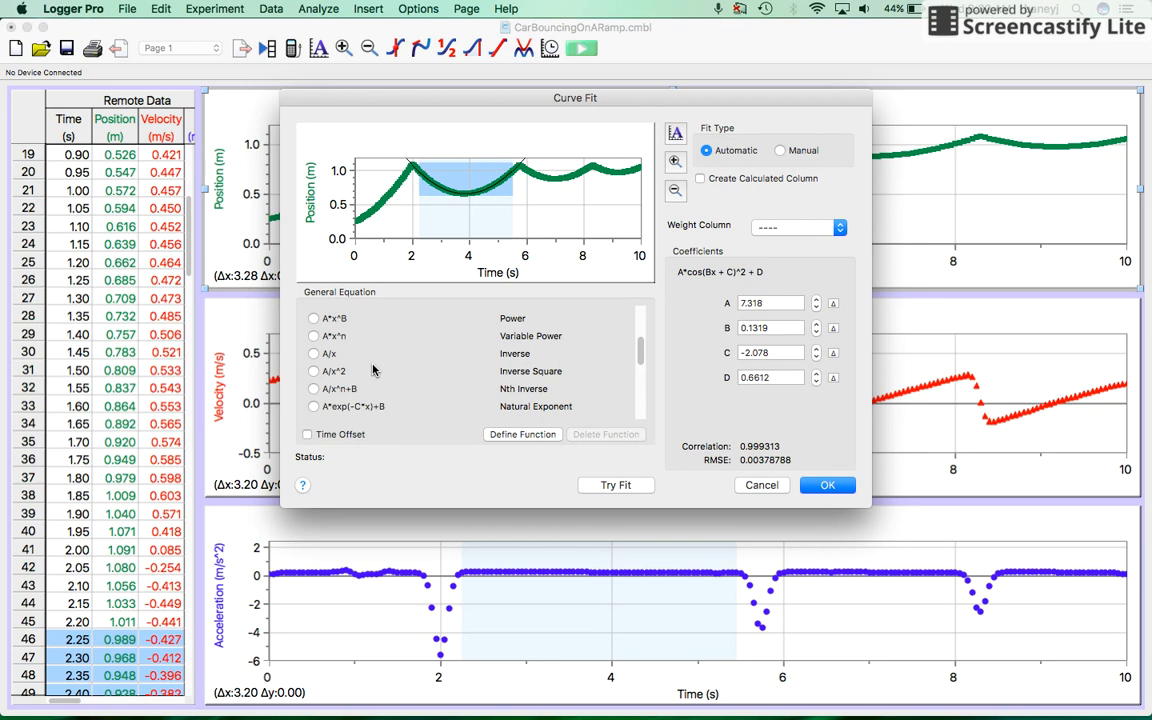
scroll(373, 370, up, 5)
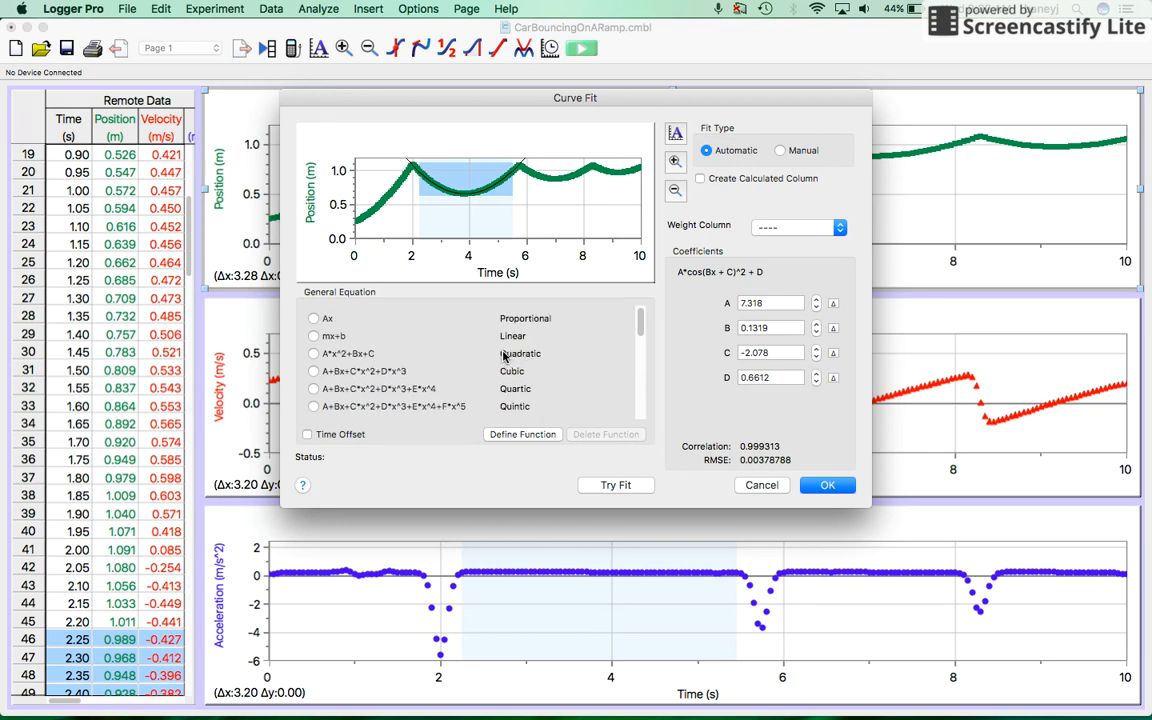
click(313, 354)
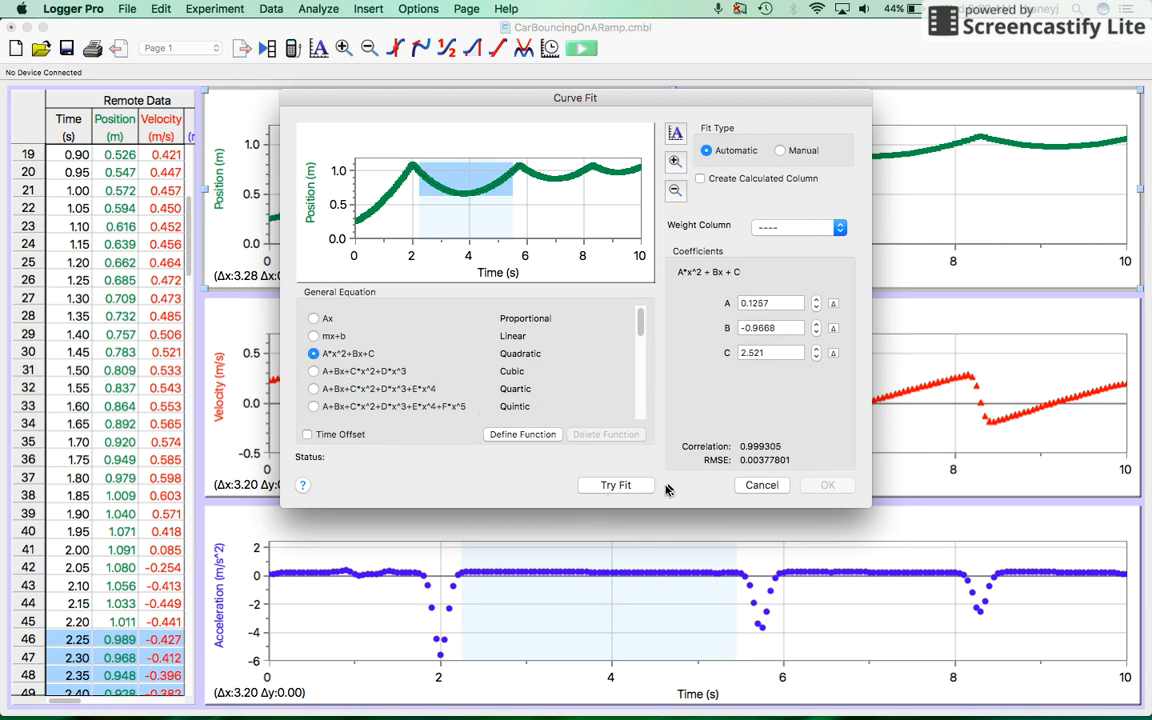
click(616, 485)
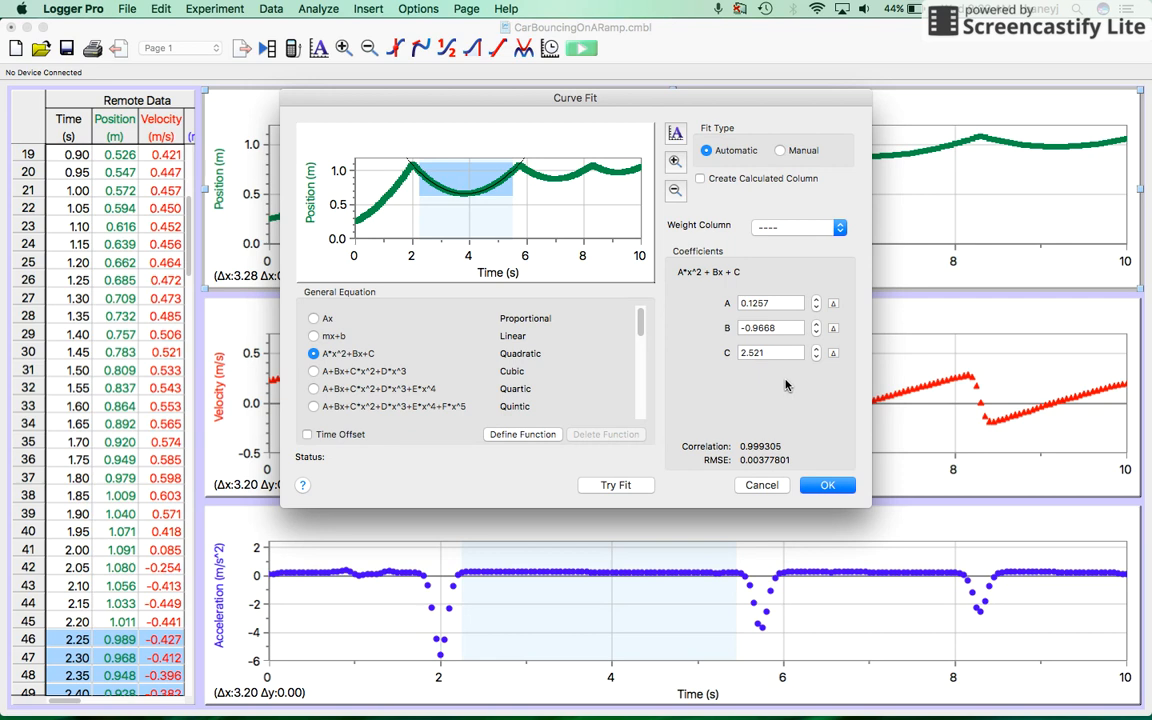
click(824, 485)
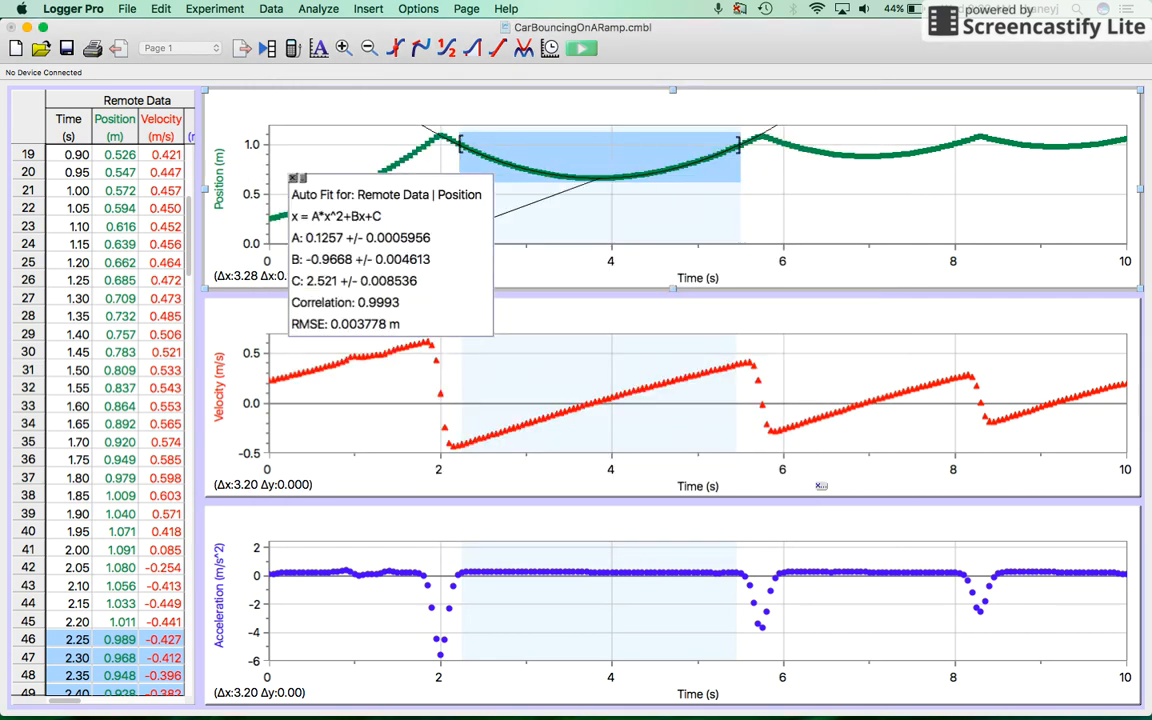
- Move the quadratic fit's results box off the position curve and display its values with 3 significant figures and no standard error
click(396, 256)
mouse_move(396, 256)
mouse_down()
mouse_move(675, 283)
mouse_move(663, 280)
mouse_move(842, 278)
mouse_move(826, 260)
mouse_move(885, 260)
mouse_up()
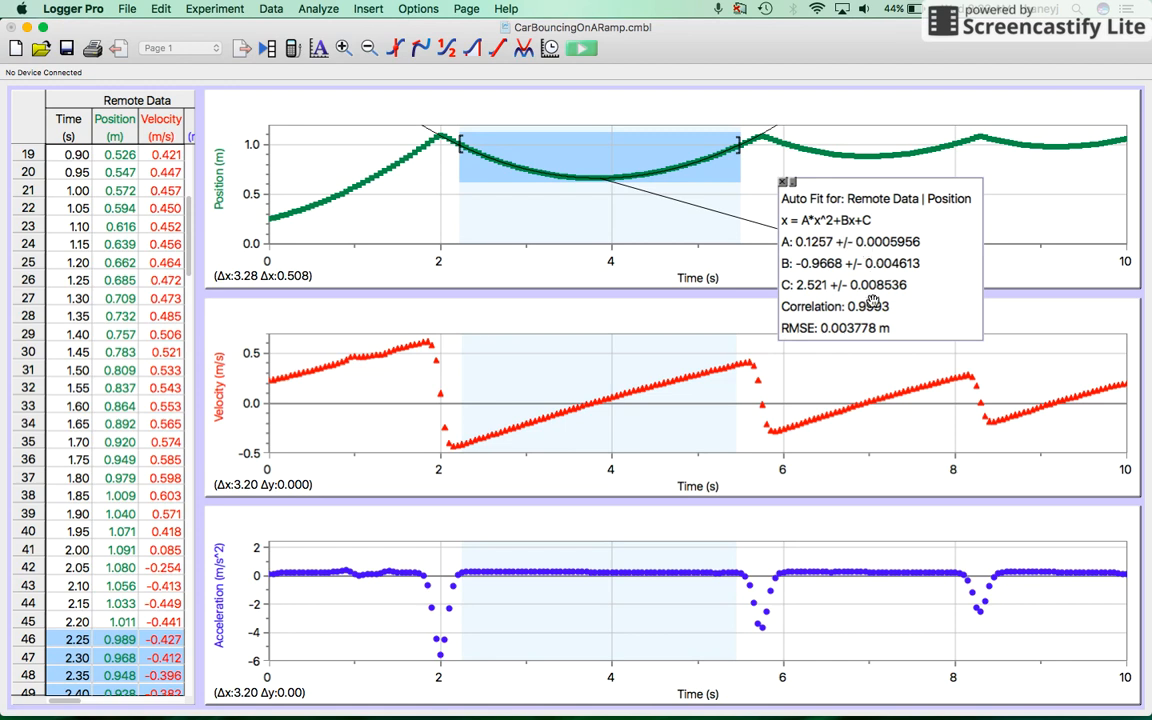
double_click(939, 243)
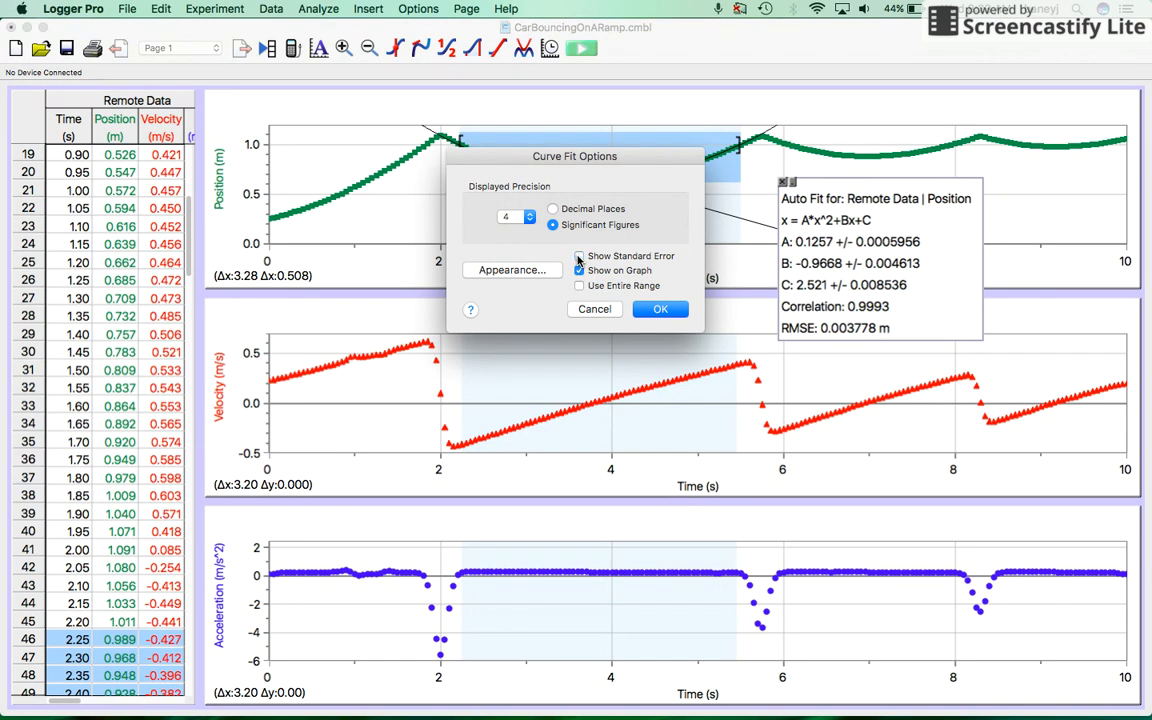
click(521, 217)
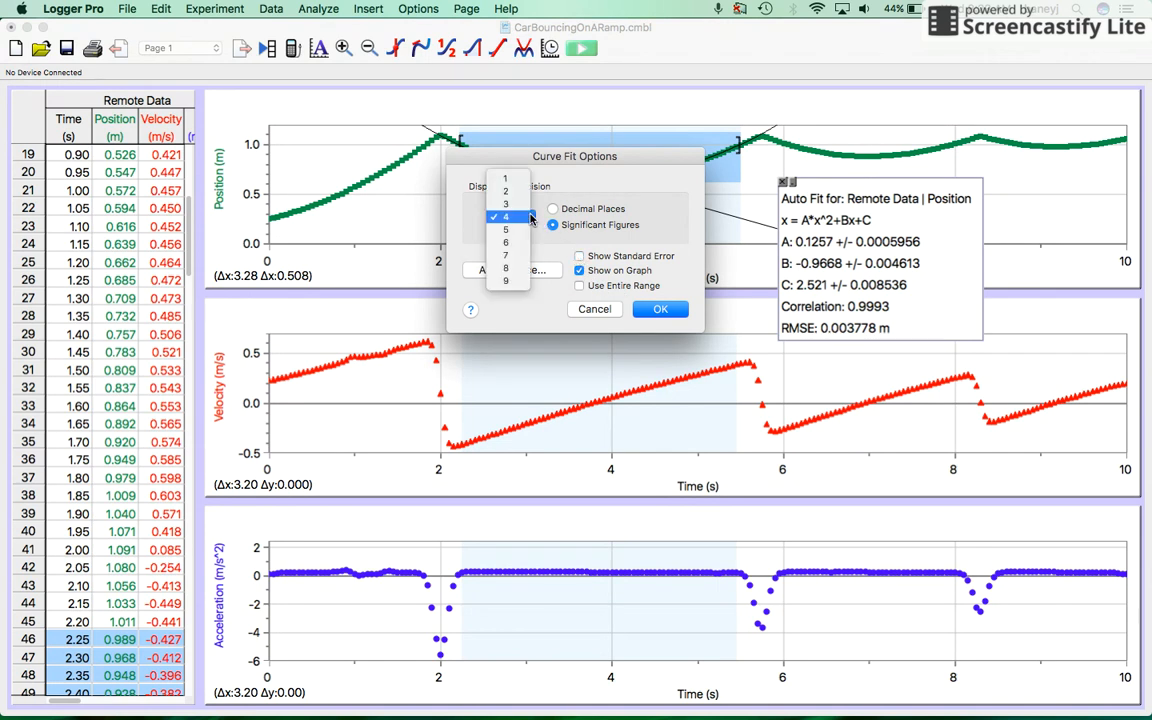
click(519, 204)
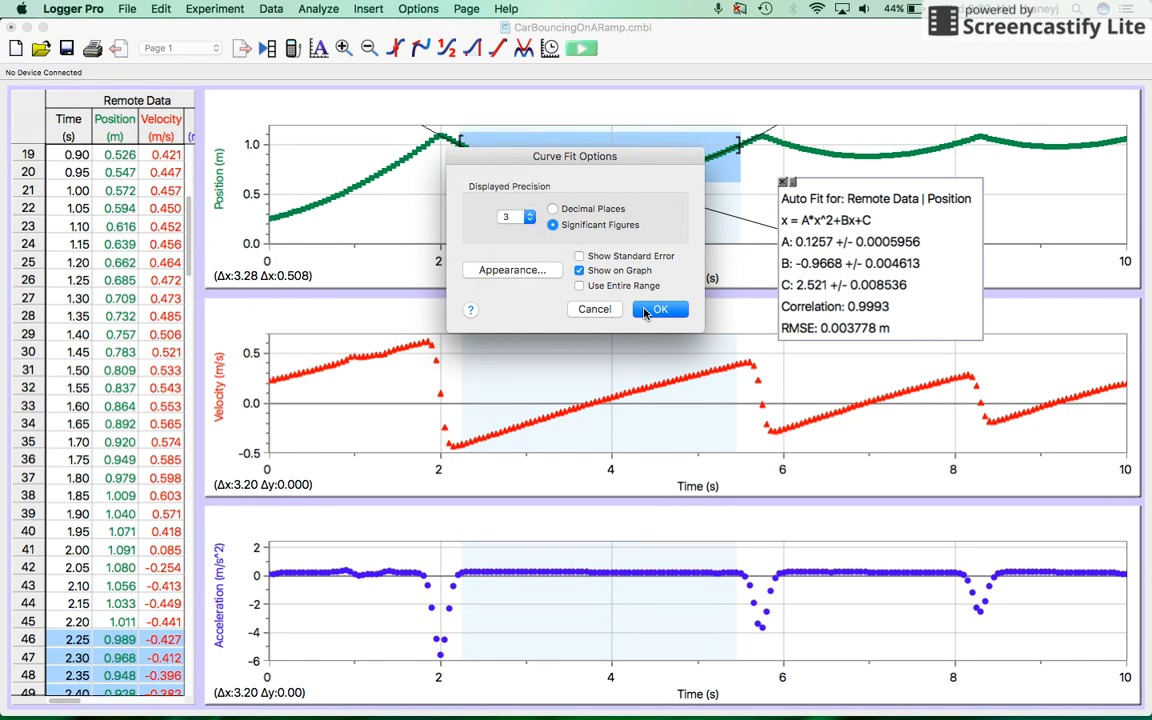
click(646, 311)
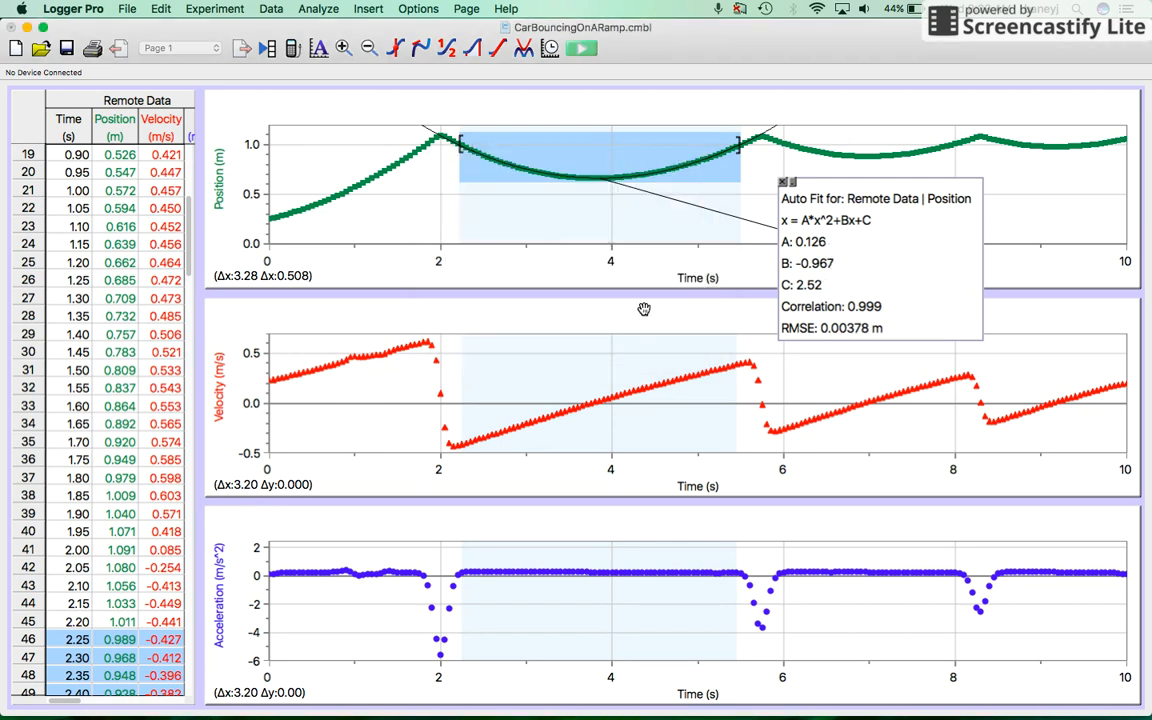
- Make the position graph narrower and taller, place the fit results box below the last bounces, and clear the data selection
drag(856, 220, 1010, 136)
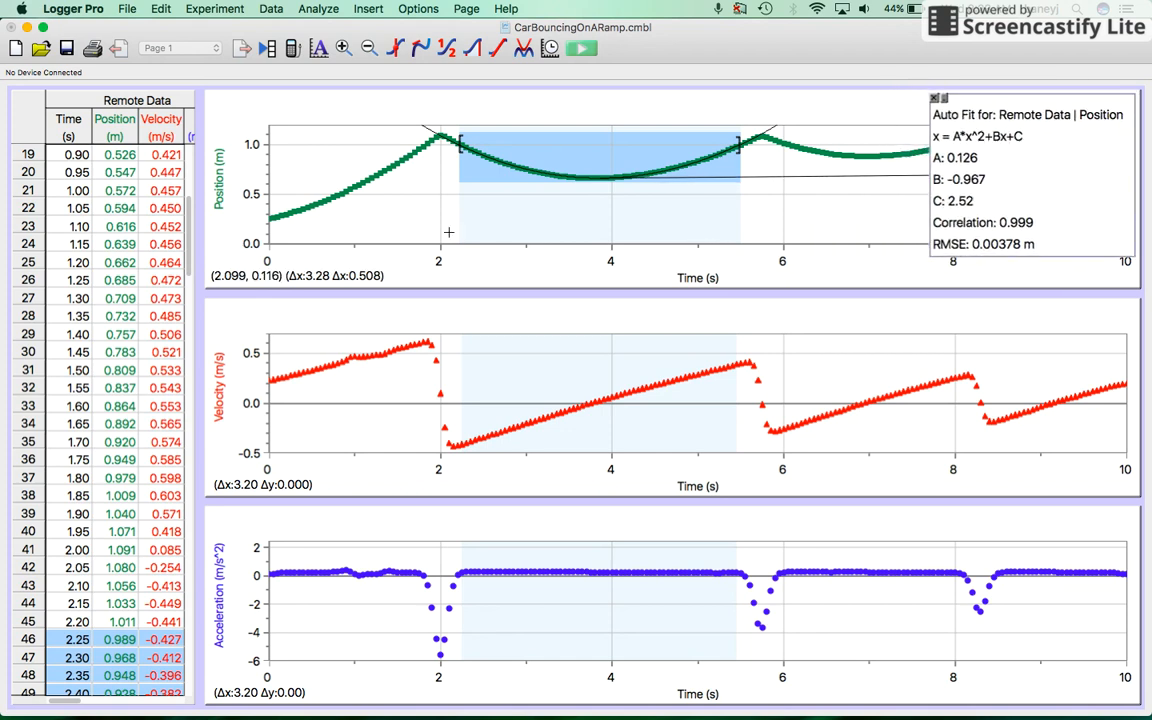
click(221, 243)
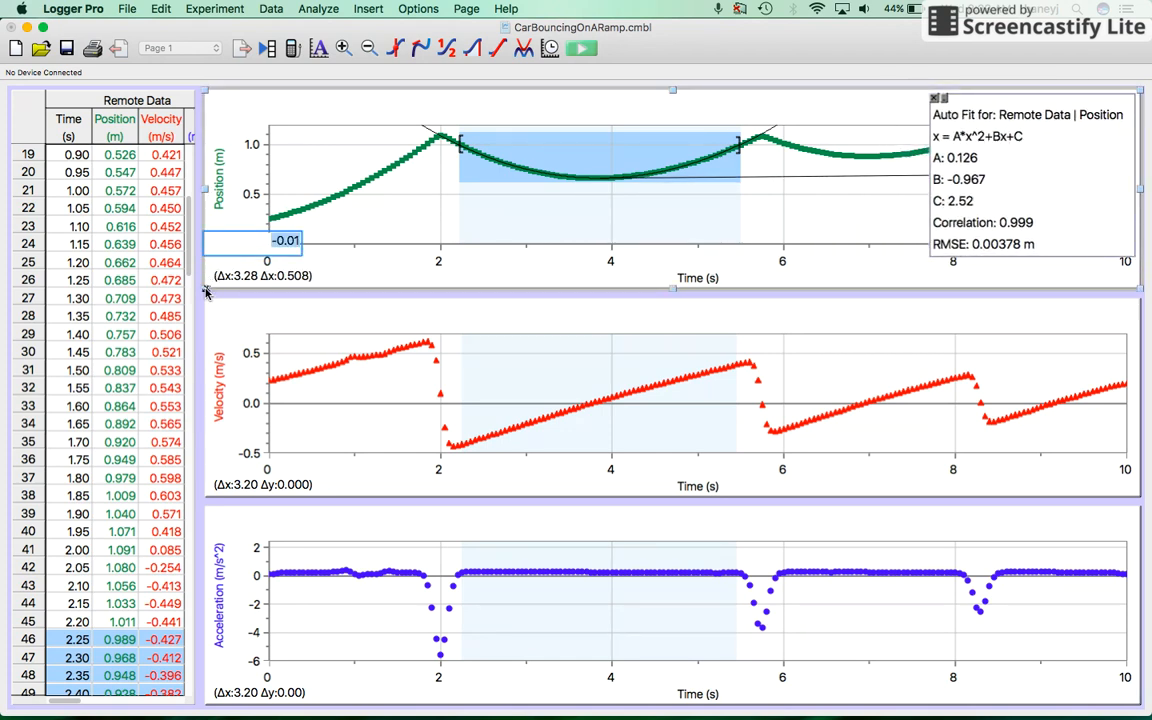
drag(207, 289, 650, 424)
drag(1071, 133, 1072, 279)
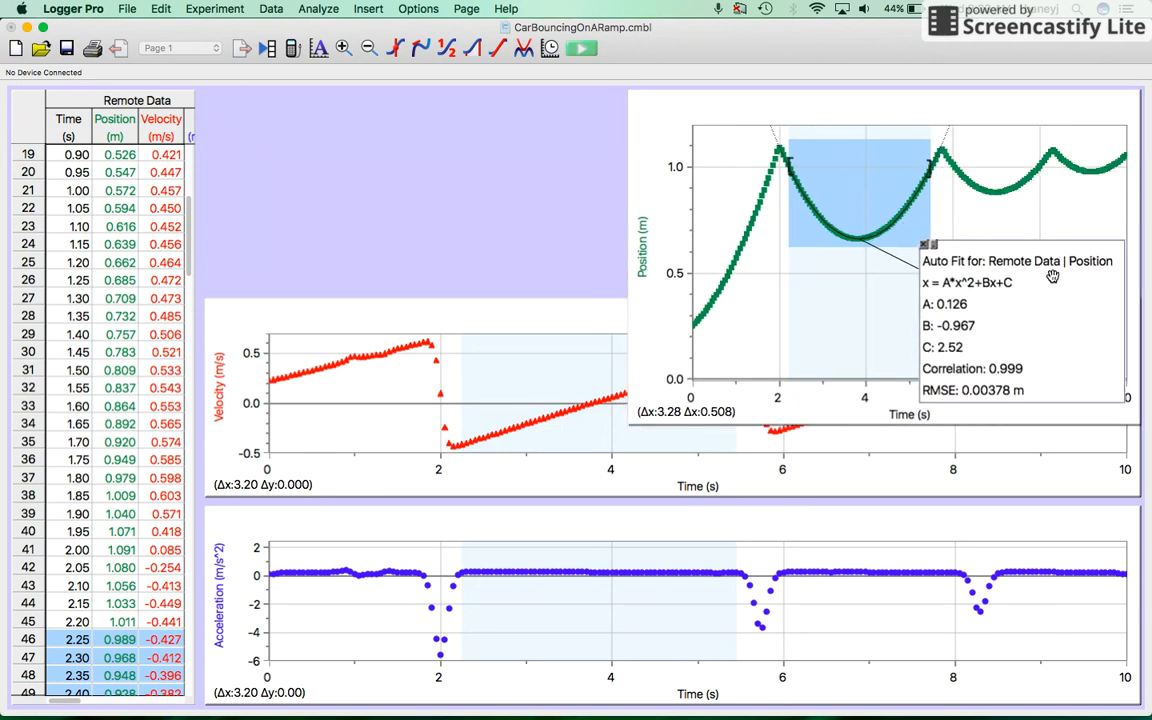
click(1010, 219)
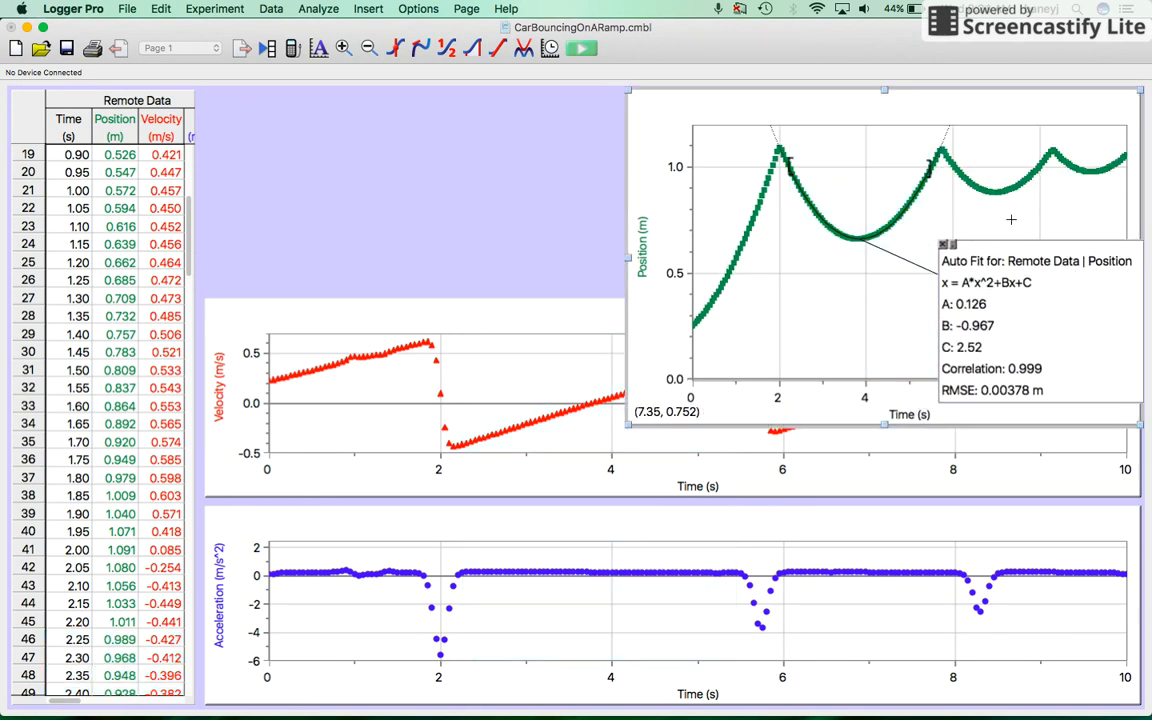